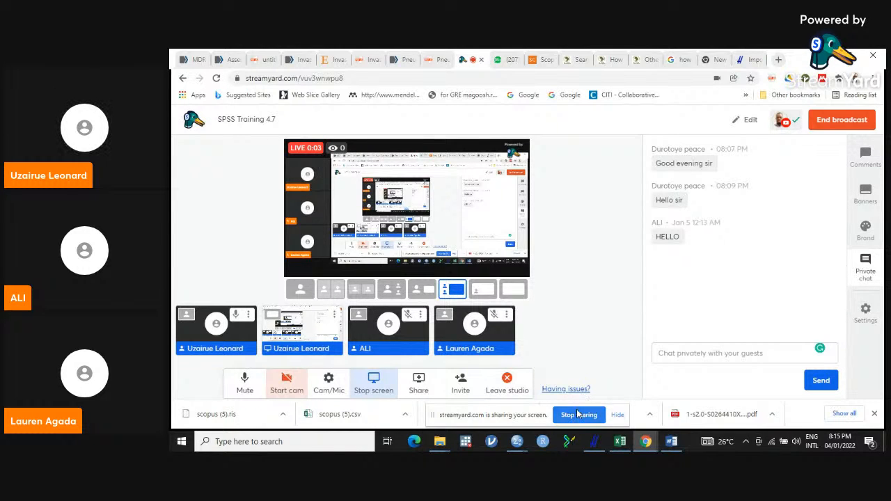
- Switch to the SPSS Data Editor window holding the Untitled2 dataset
mouse_move(533, 435)
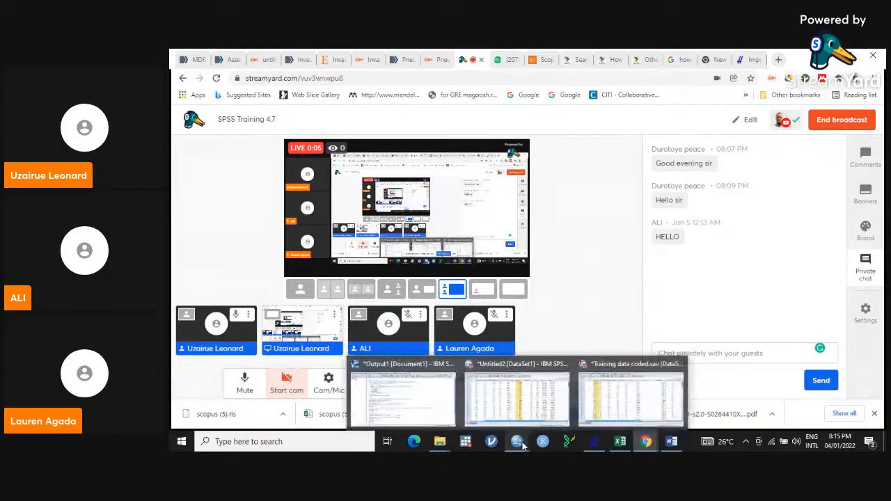
mouse_move(530, 408)
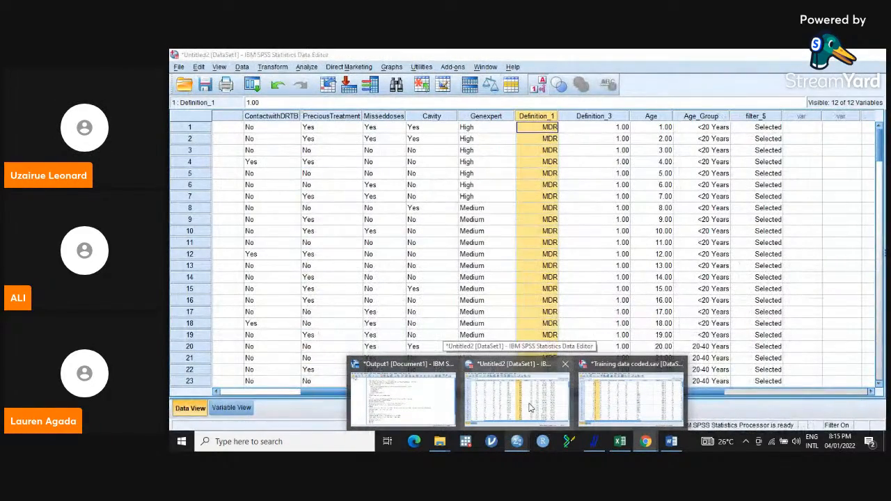
left_click(531, 407)
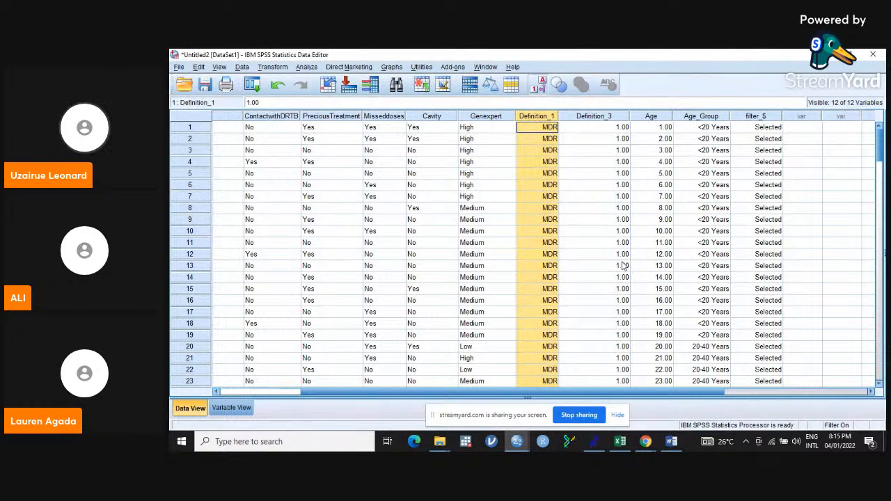
- Clear the filter_$ variable from the dataset
mouse_move(882, 147)
left_mouse_down()
mouse_move(881, 224)
mouse_move(880, 132)
left_mouse_up()
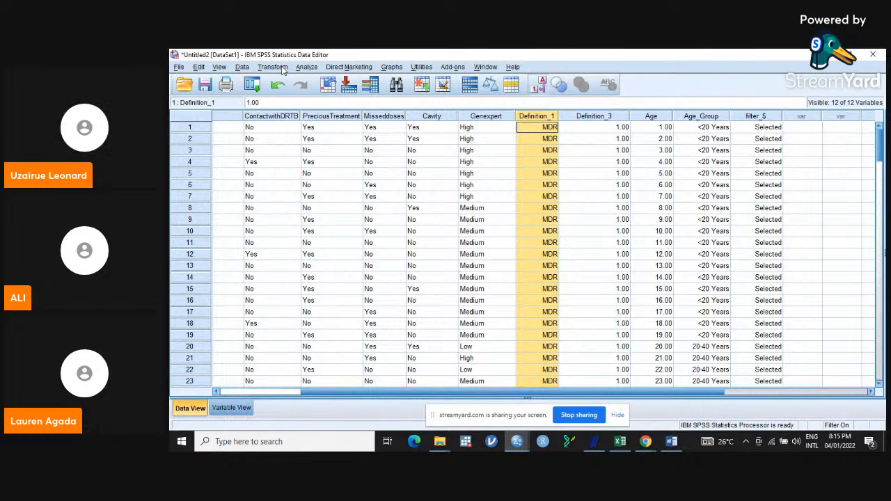
left_click(243, 67)
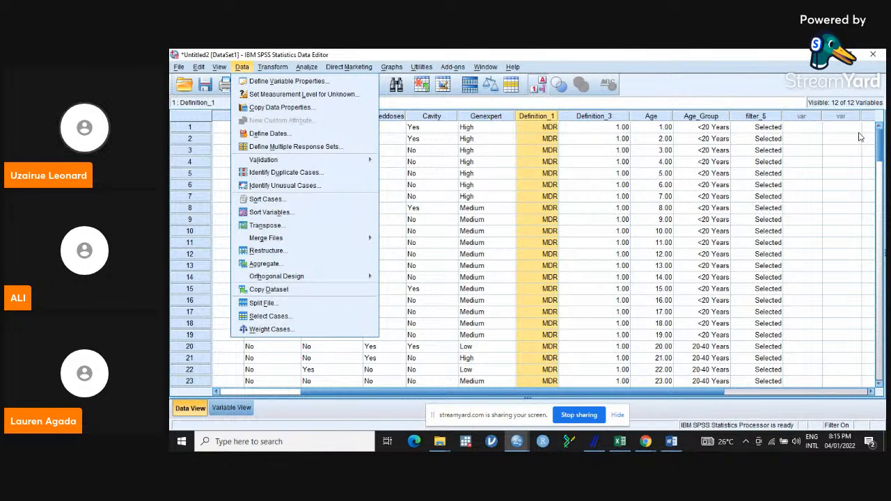
left_click(759, 116)
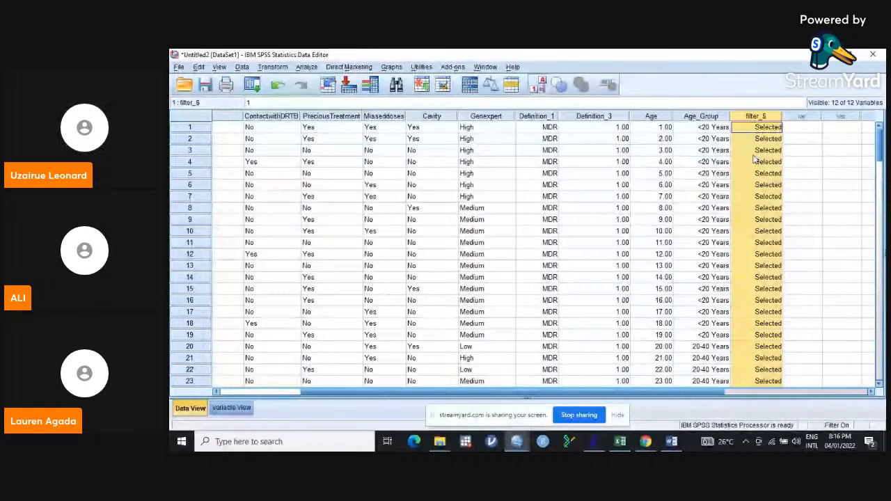
right_click(755, 158)
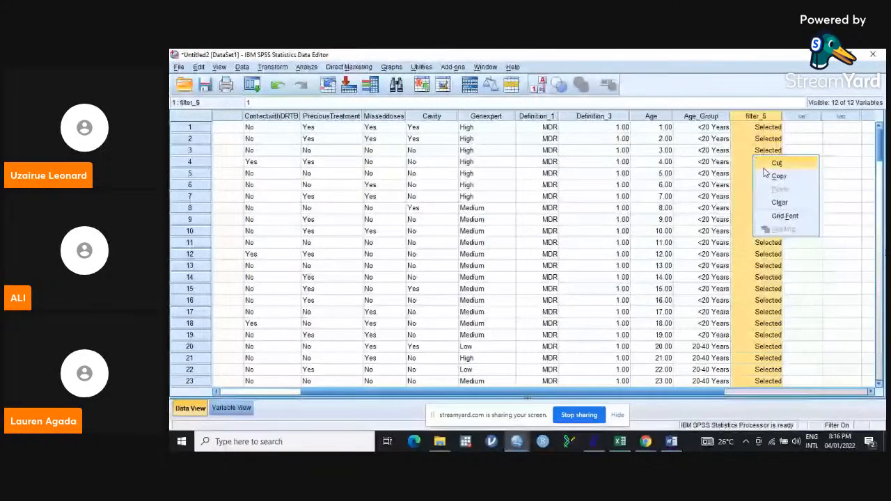
left_click(781, 202)
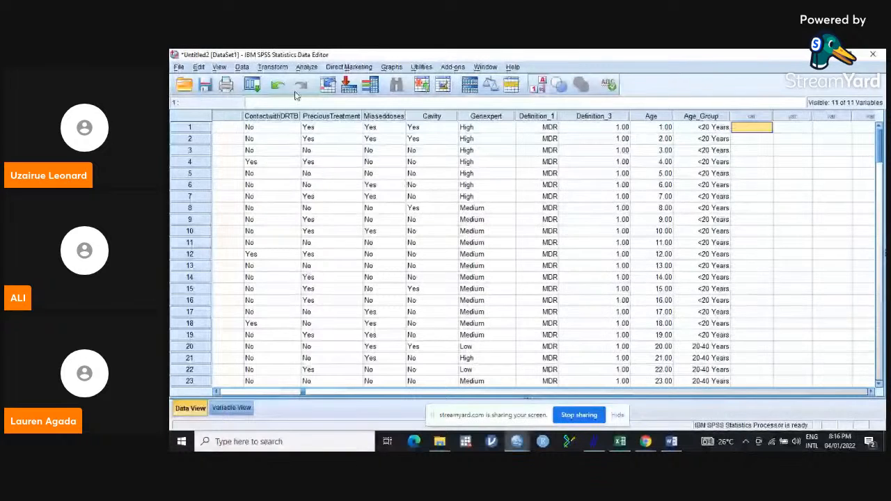
left_click(241, 67)
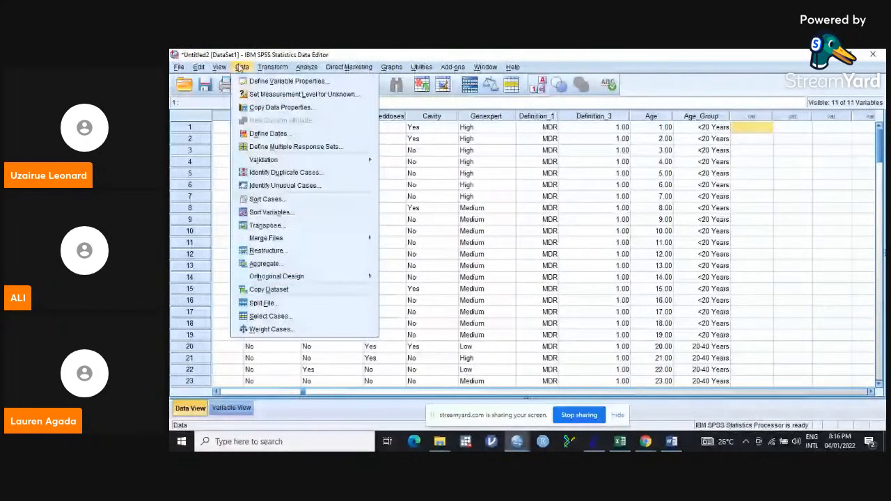
left_click(280, 316)
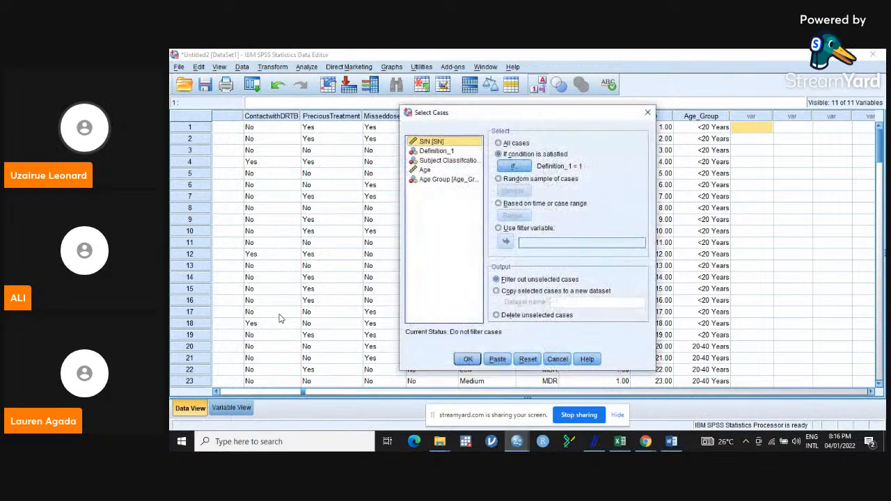
left_click(527, 359)
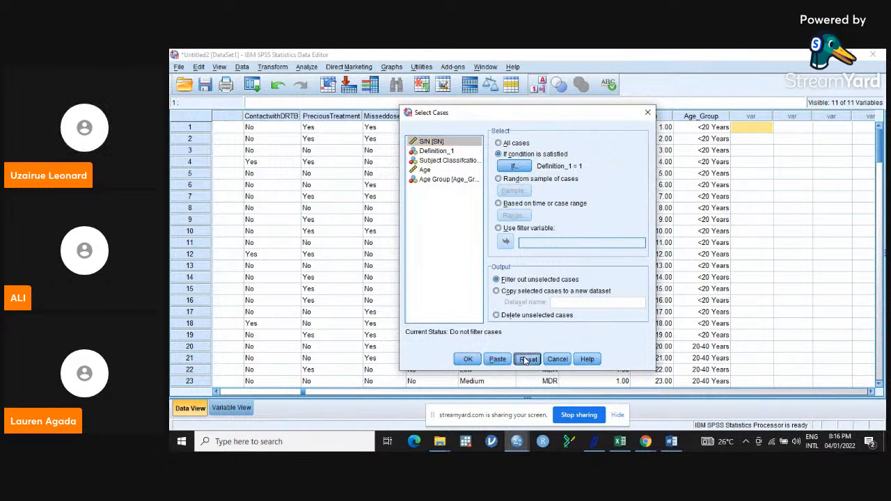
left_click(648, 114)
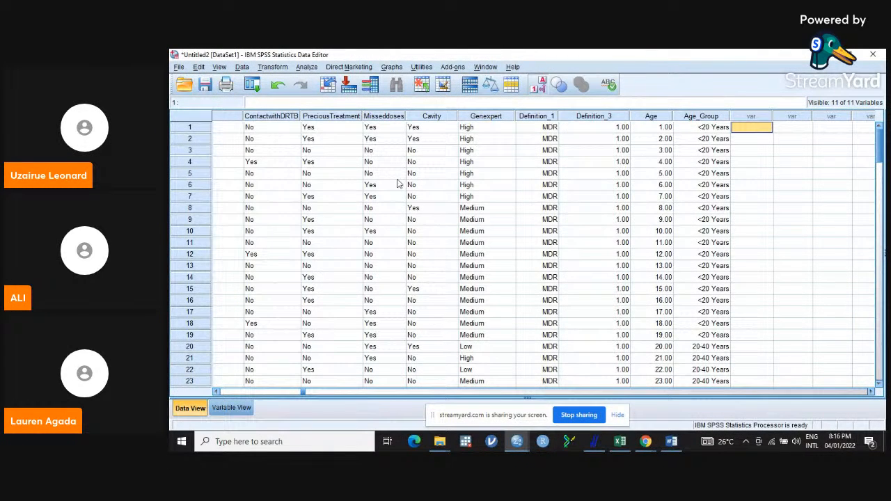
left_click(307, 67)
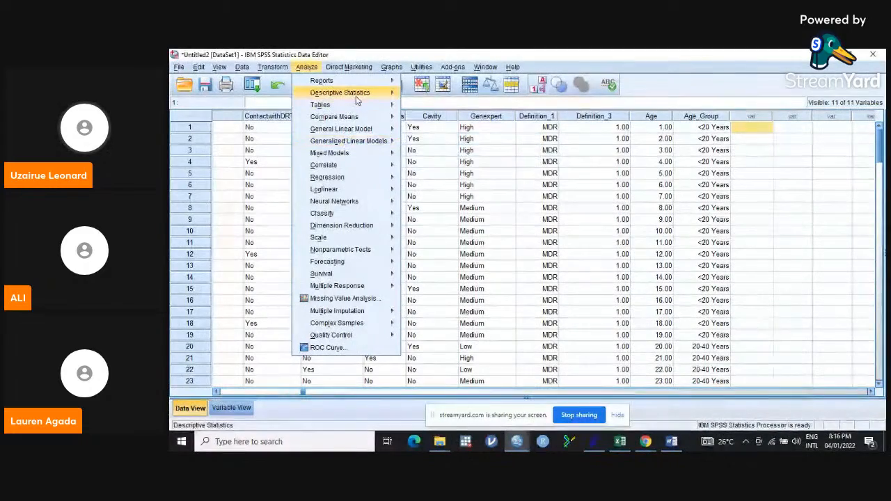
mouse_move(355, 94)
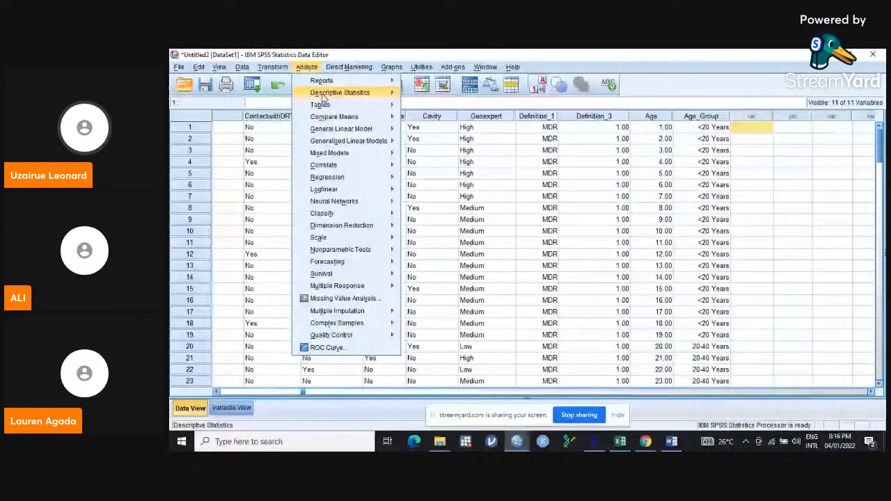
mouse_move(350, 230)
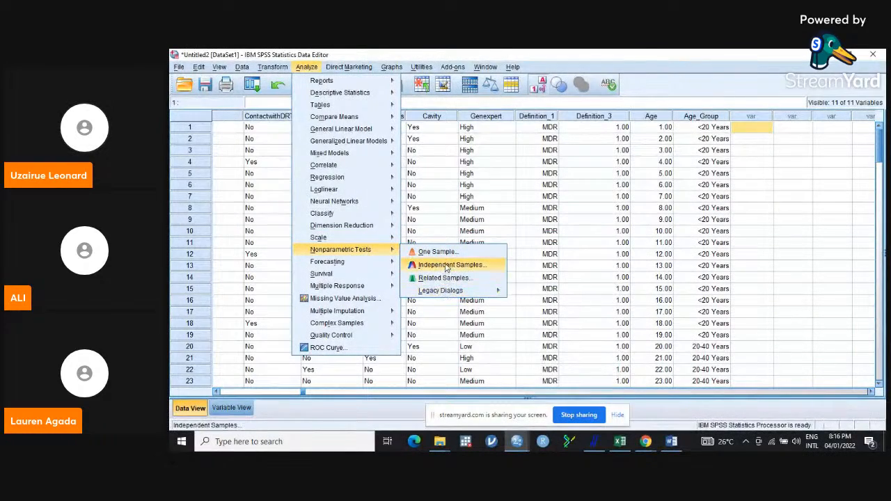
mouse_move(440, 295)
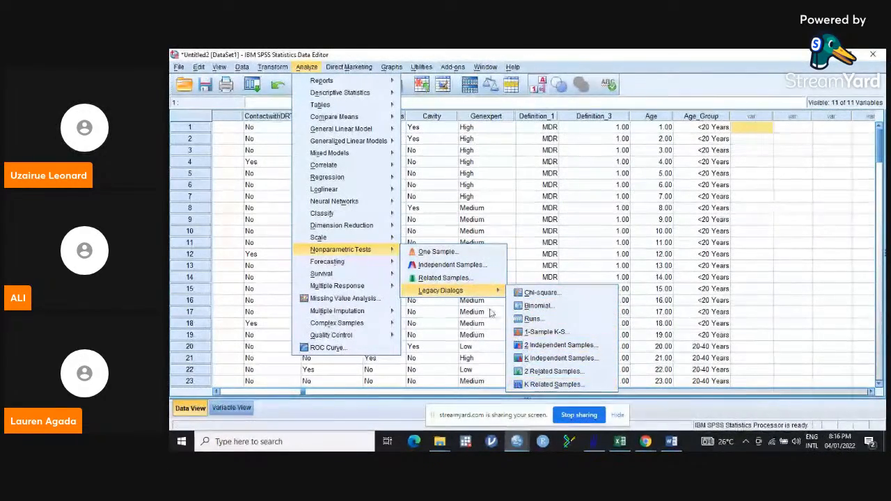
mouse_move(367, 142)
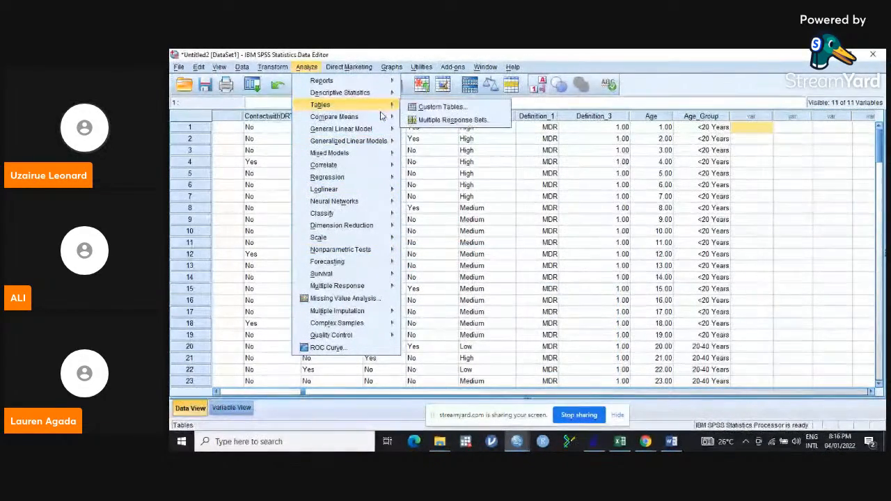
mouse_move(362, 117)
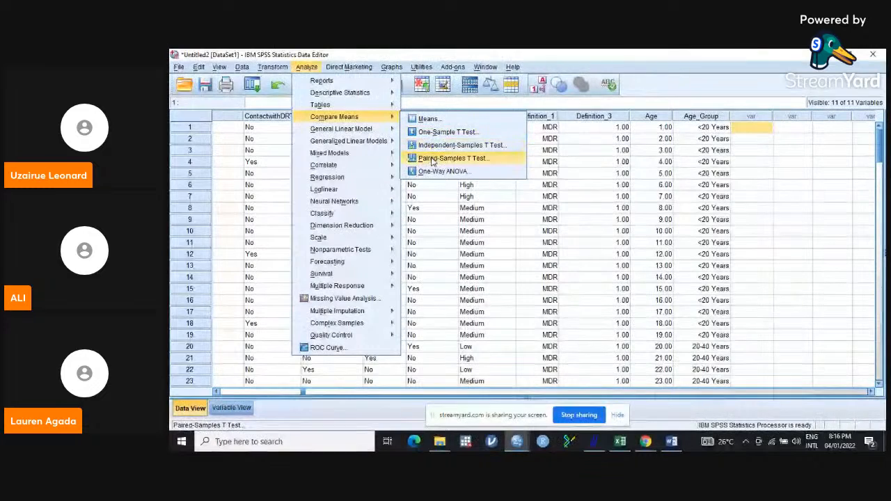
mouse_move(341, 129)
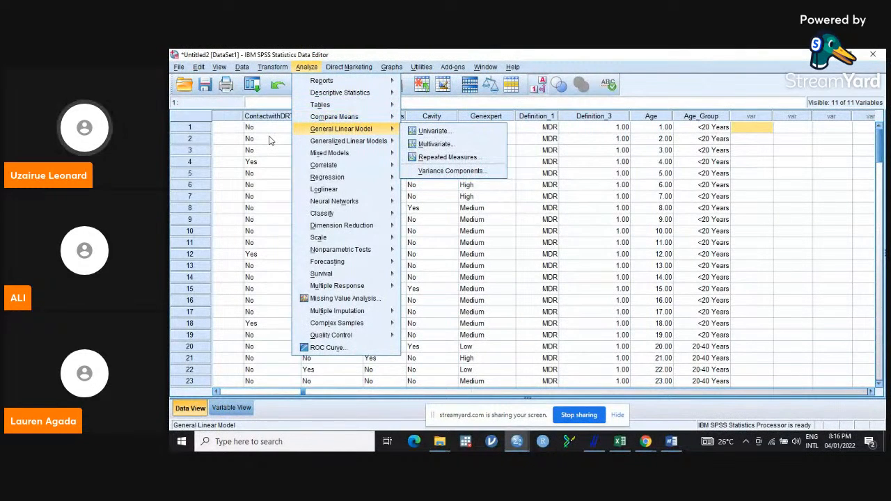
left_click(270, 140)
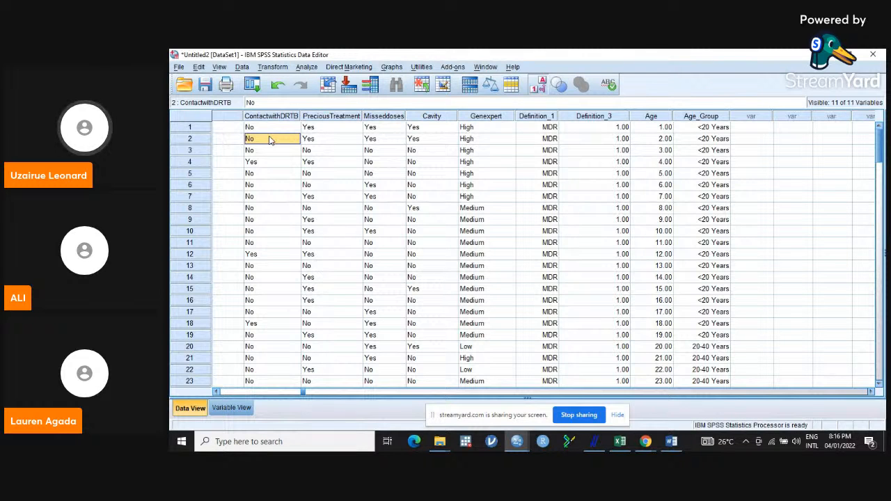
- Add the two waiting guests to the live stream in the studio
left_click(801, 53)
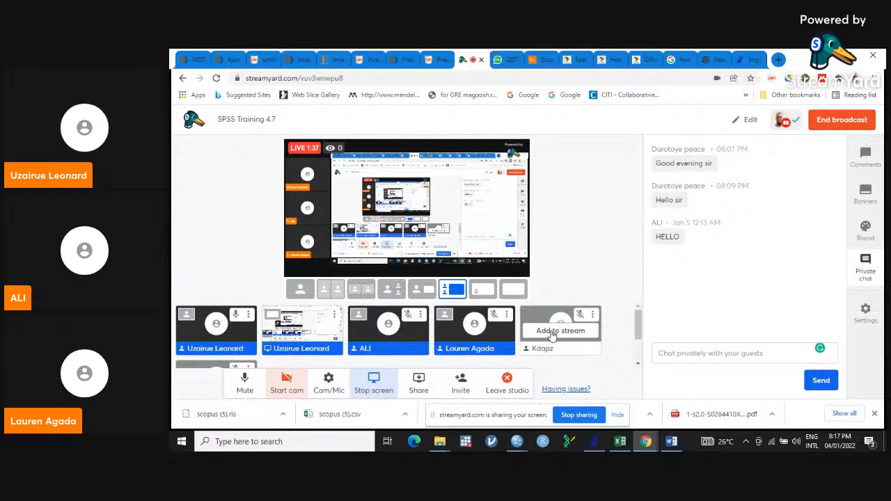
left_click(554, 332)
left_click_drag(638, 332, 636, 354)
left_click(219, 340)
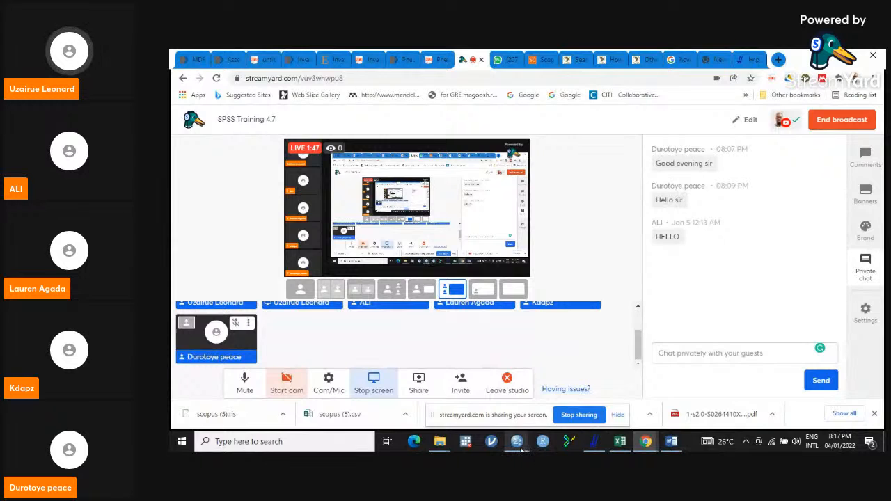
- Return to SPSS and open the recently used Training data.xlsx, reading variable names from the first row
mouse_move(521, 449)
left_click(537, 407)
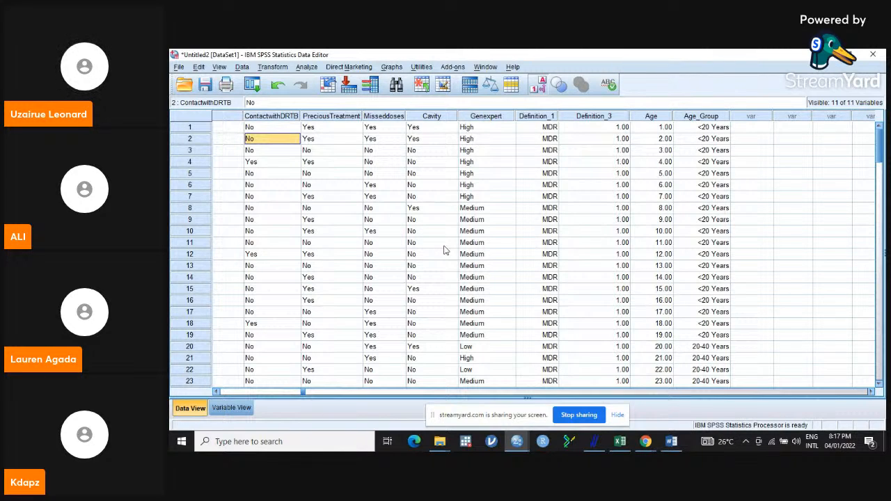
left_click(179, 67)
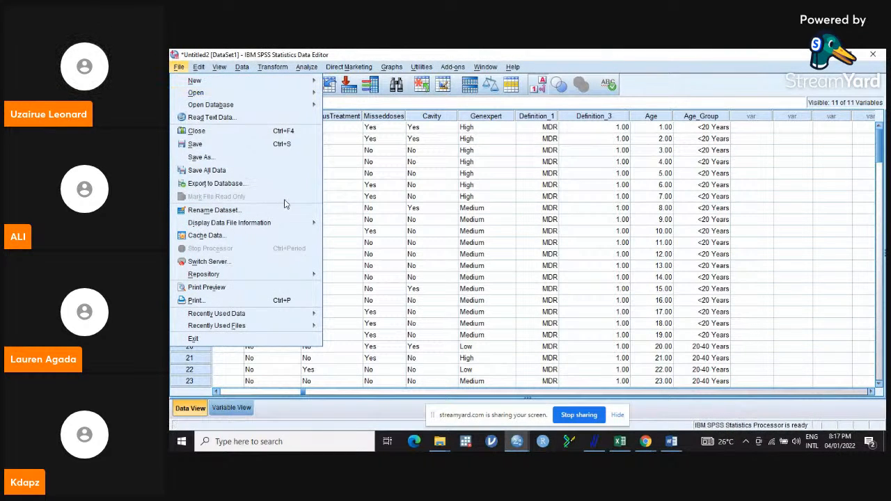
mouse_move(305, 319)
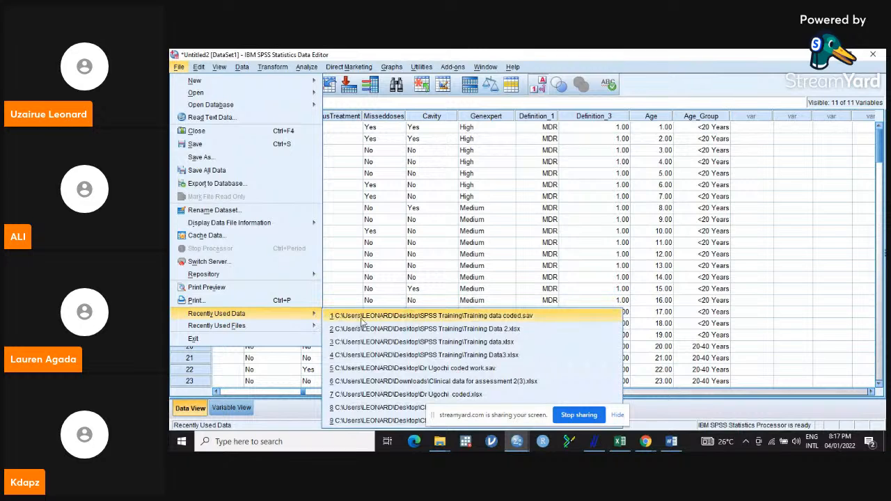
left_click(479, 344)
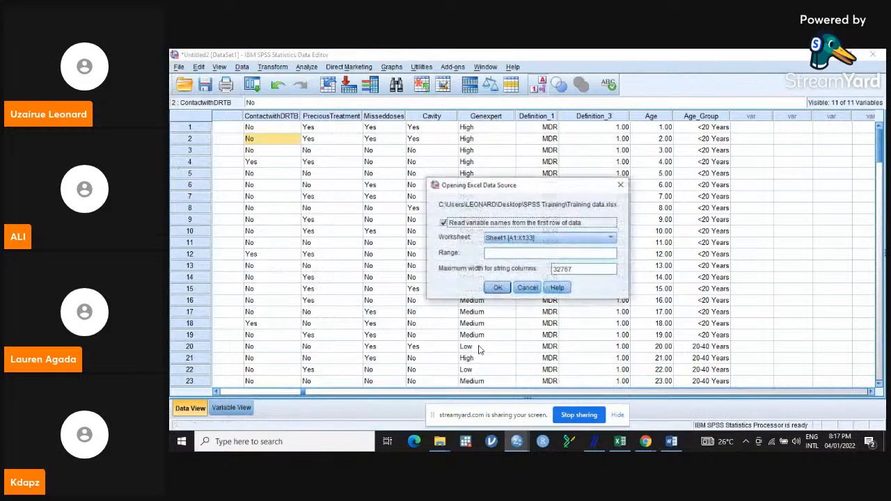
left_click(498, 287)
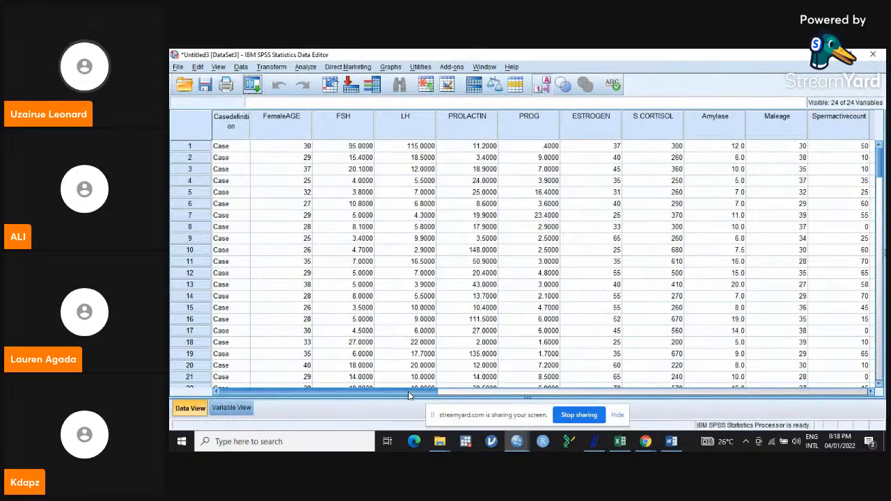
- Scroll across the imported dataset and select its columns one by one to examine the variables
left_click_drag(413, 391, 712, 421)
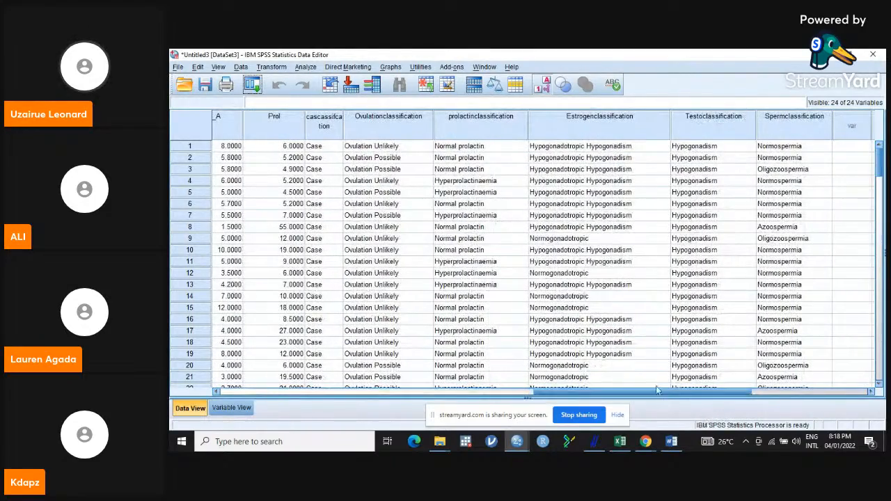
left_click_drag(648, 393, 302, 396)
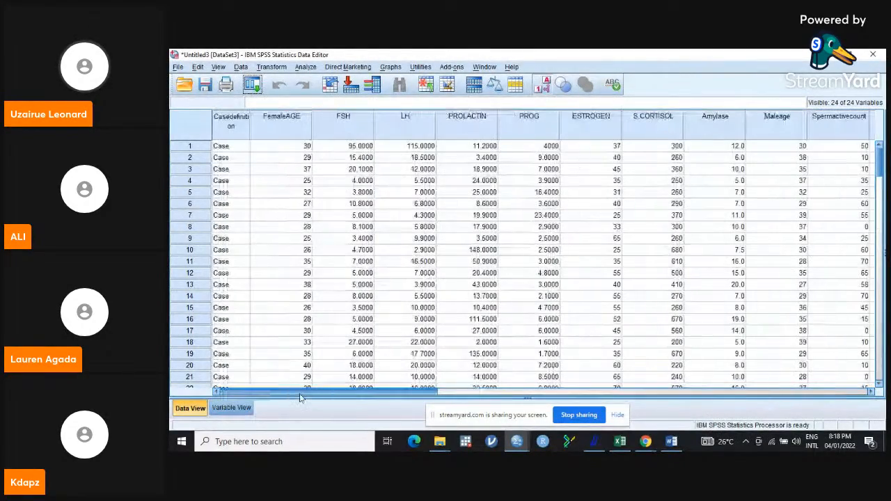
left_click(294, 118)
left_click(353, 123)
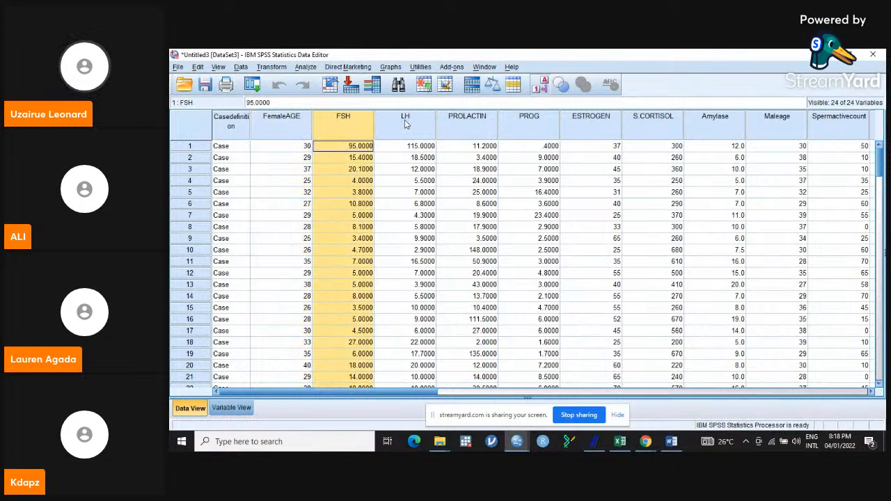
left_click(408, 124)
left_click(484, 119)
left_click(535, 117)
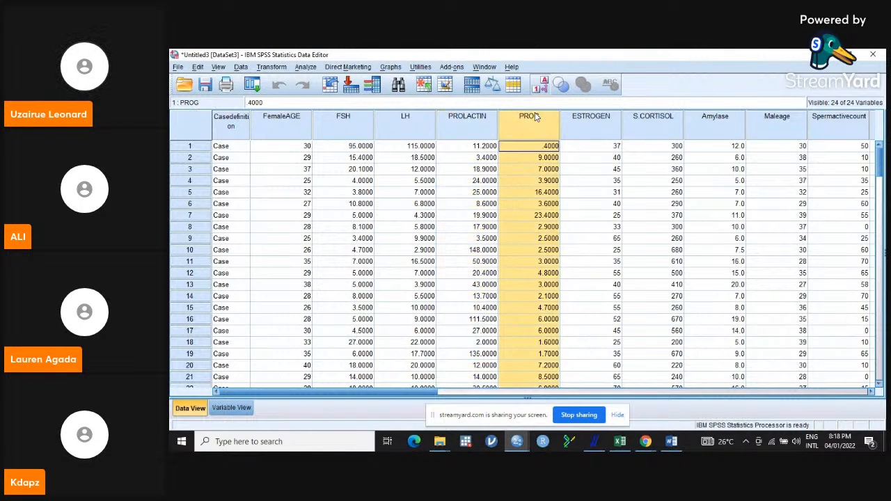
left_click(584, 123)
left_click(662, 120)
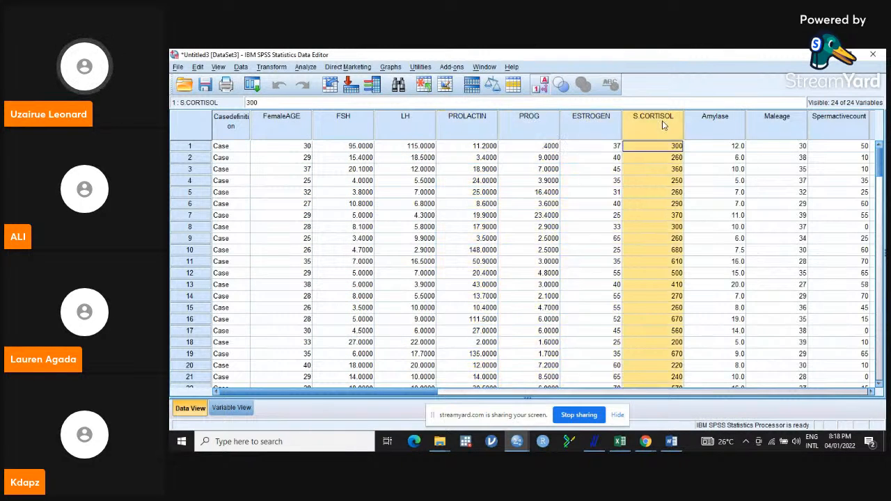
left_click(714, 123)
left_click(236, 123)
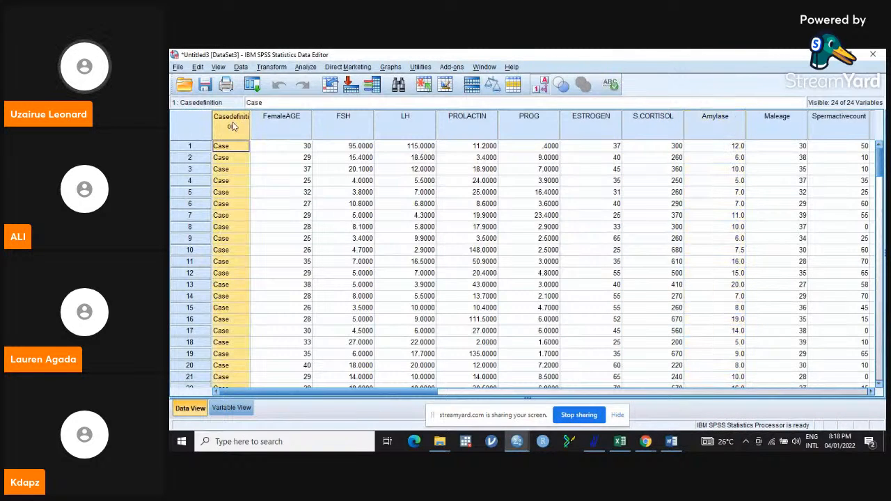
- Widen the Casedefinition column, then select the FemaleAGE, FSH, LH and PROLACTIN columns in turn
left_click_drag(250, 115, 278, 116)
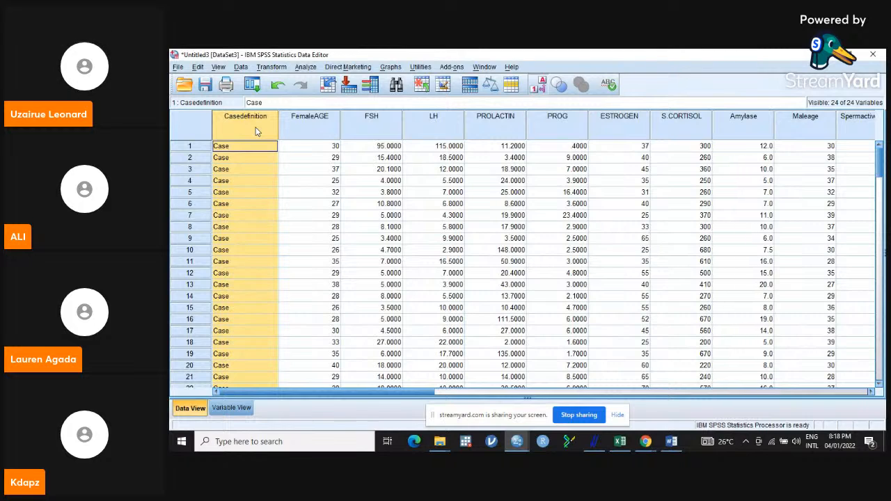
left_click(316, 120)
left_click(370, 123)
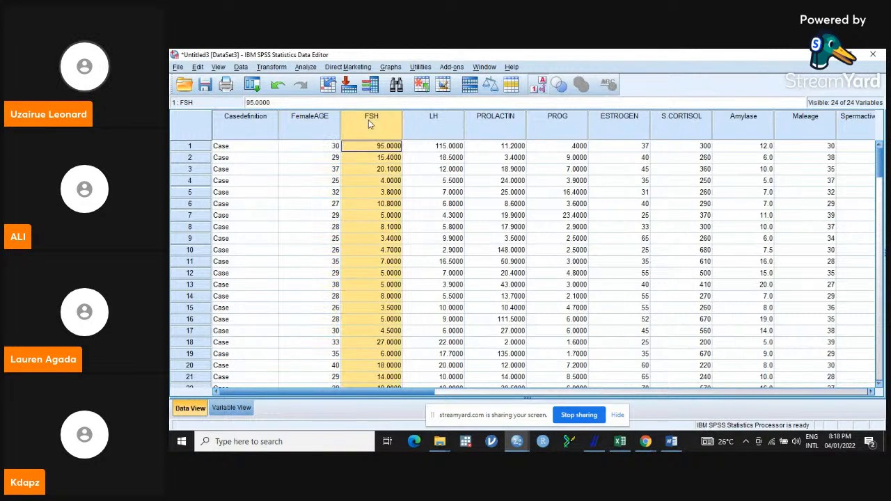
left_click(450, 121)
left_click(510, 121)
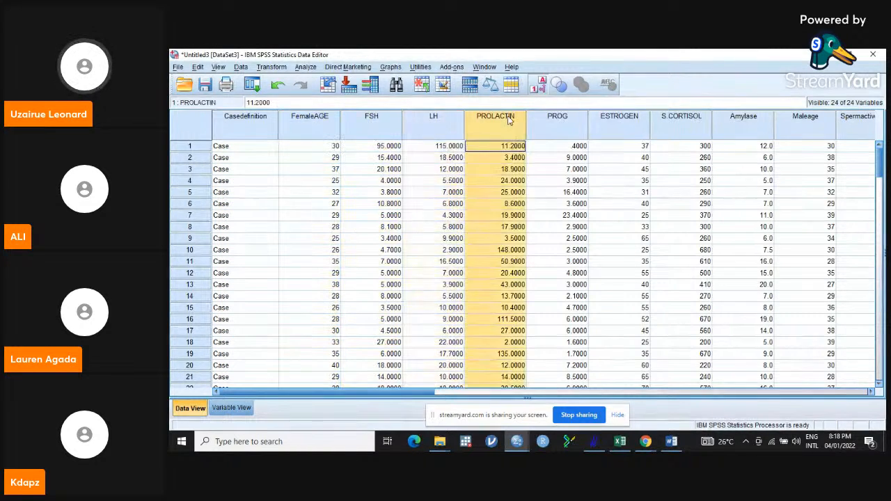
- Select the PROG, ESTROGEN and S.CORTISOL columns, then scroll through all cases to examine the dataset
left_click(576, 126)
left_click(617, 124)
left_click(679, 122)
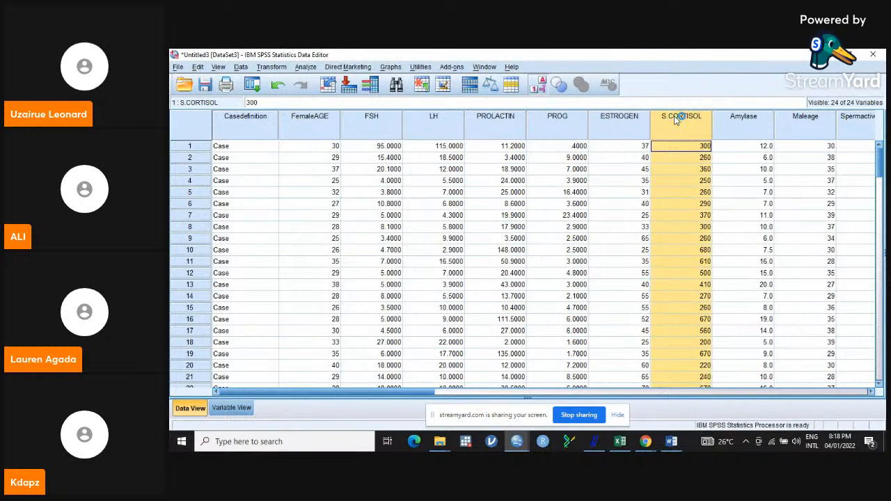
left_click(394, 126)
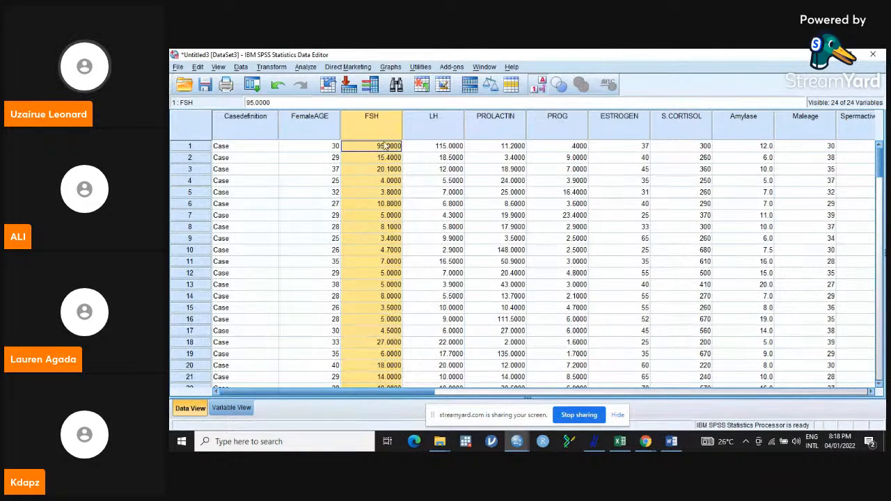
left_click_drag(880, 170, 881, 259)
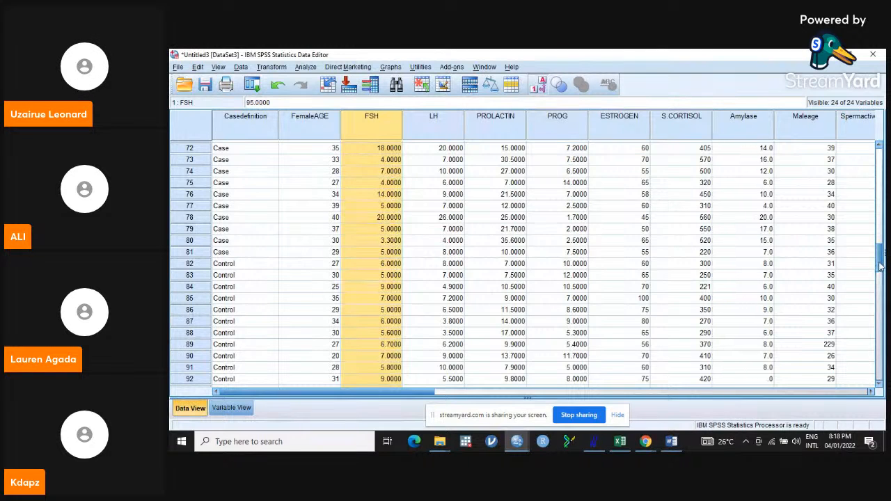
left_click_drag(880, 266, 880, 156)
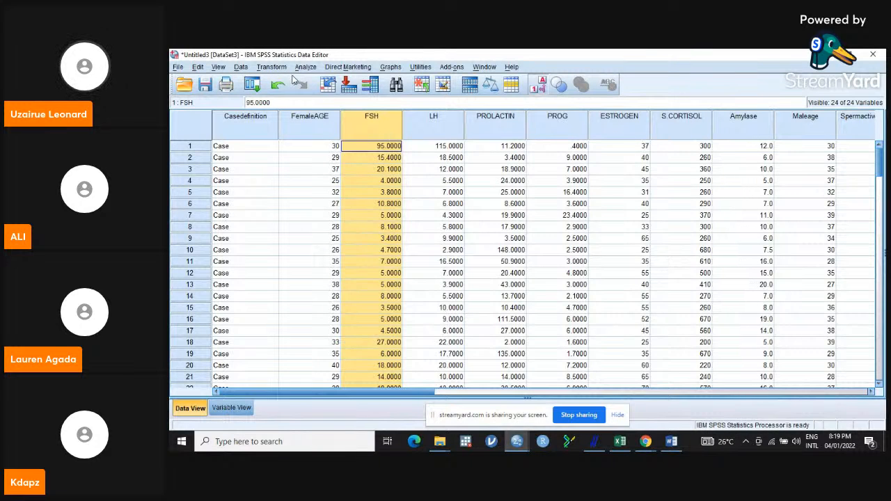
- Try to select cases with the If condition Casedefinition = Case
left_click(241, 68)
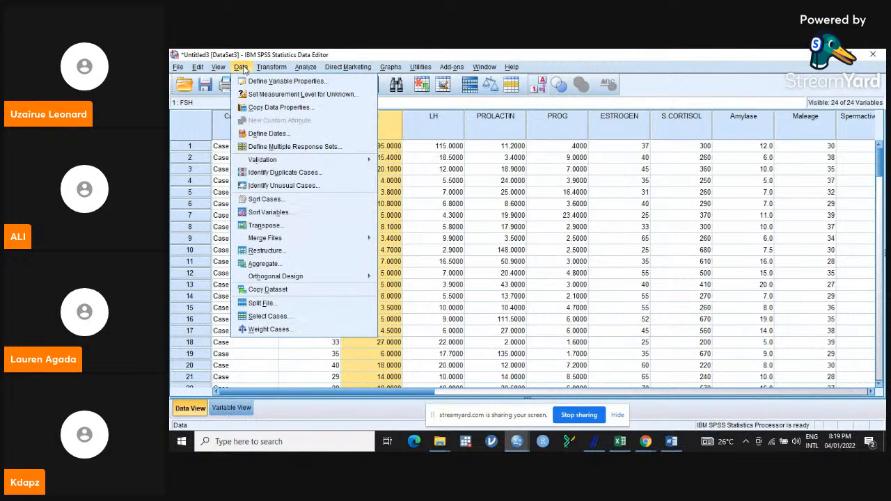
left_click(258, 317)
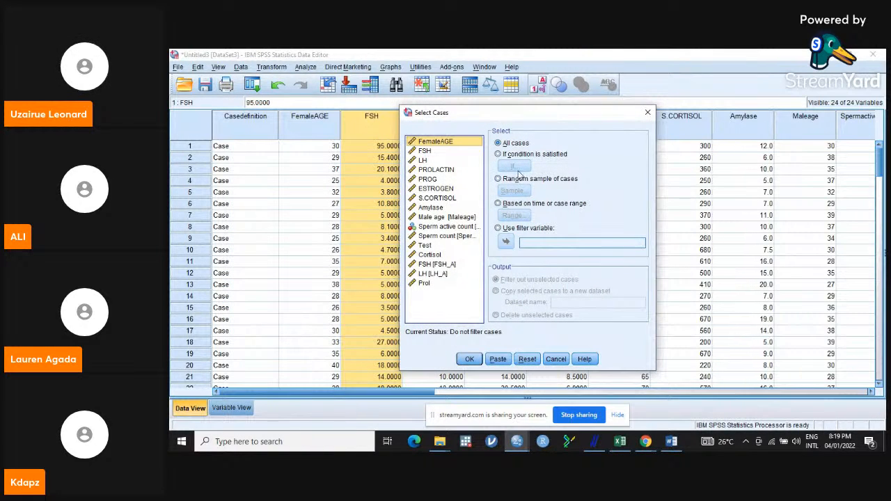
left_click(498, 155)
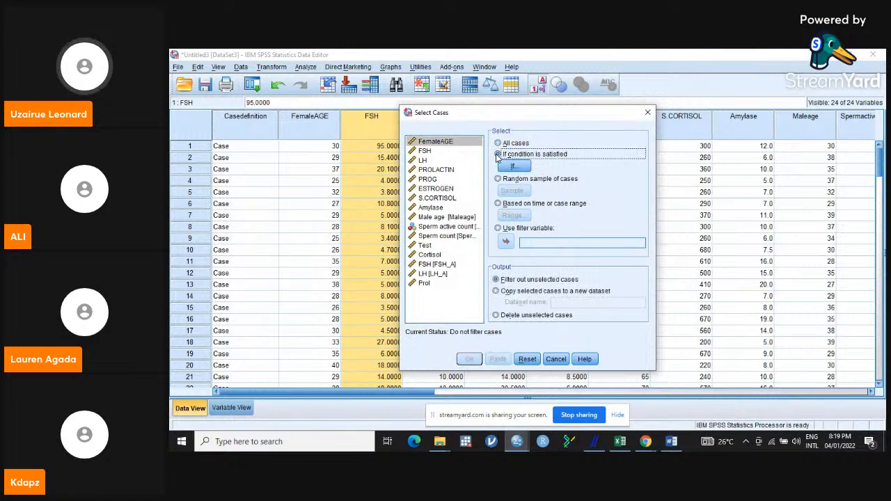
left_click(513, 165)
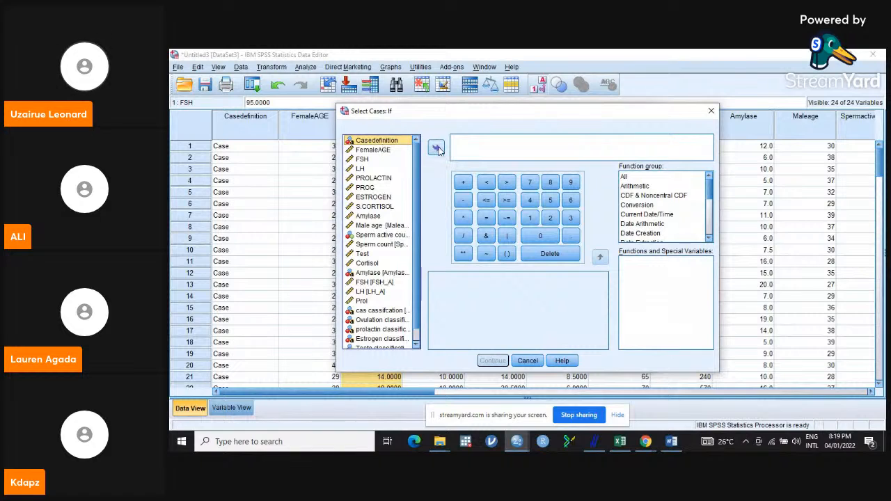
left_click(437, 149)
left_click(487, 201)
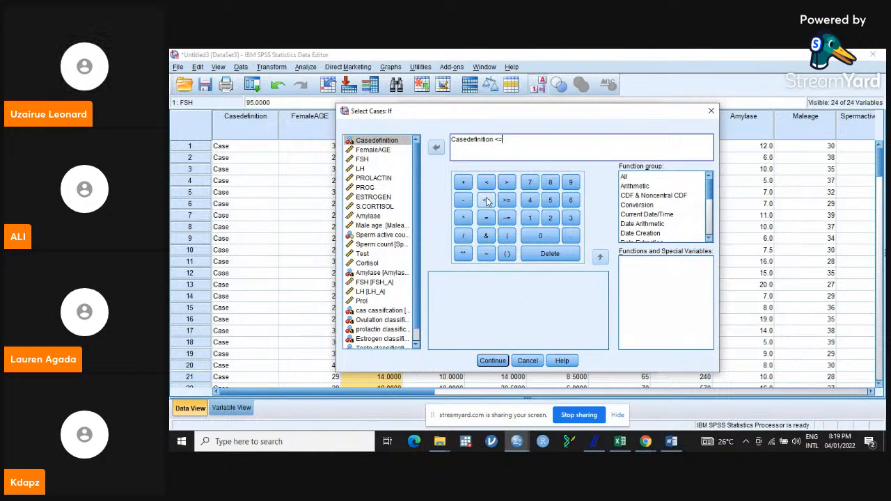
left_click(488, 218)
type("c")
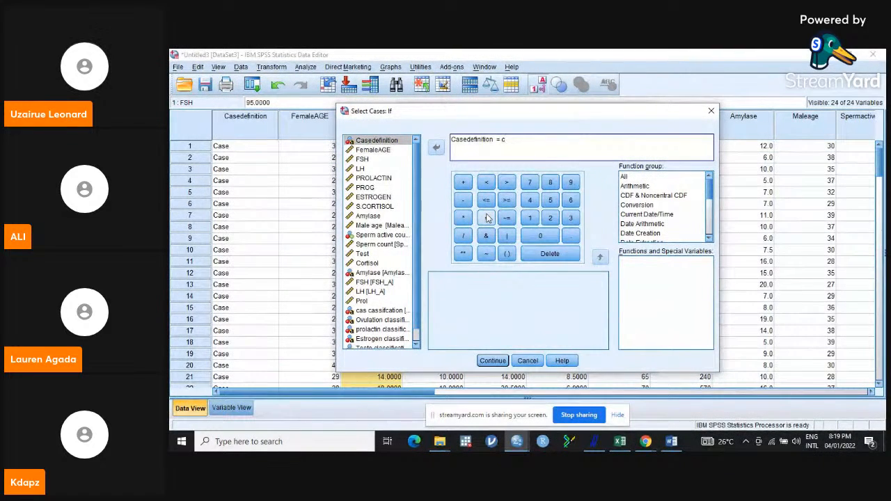
type("Cas")
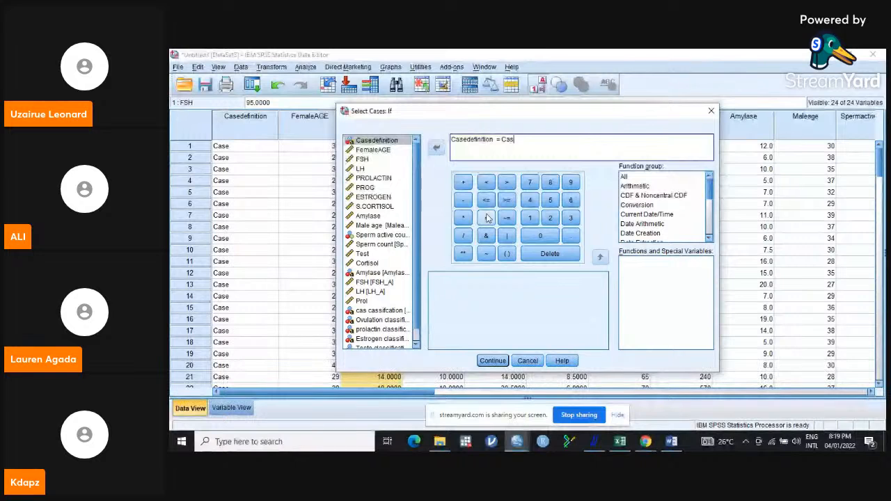
type("e")
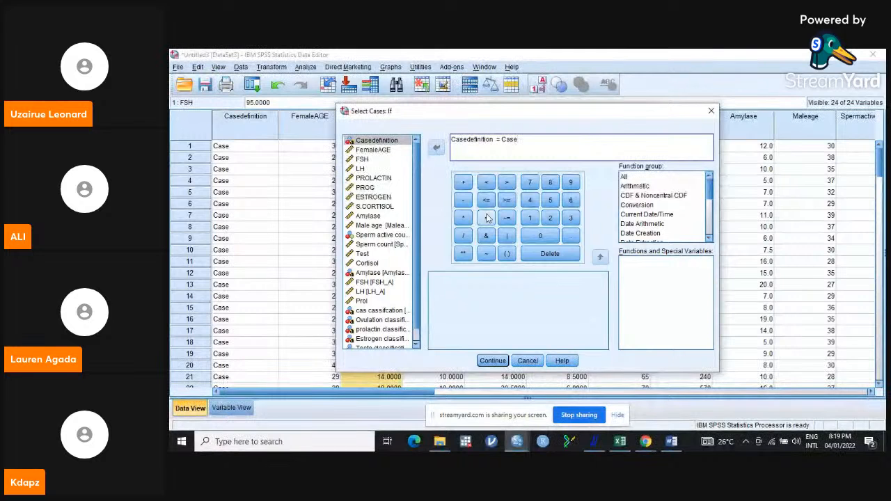
left_click(493, 361)
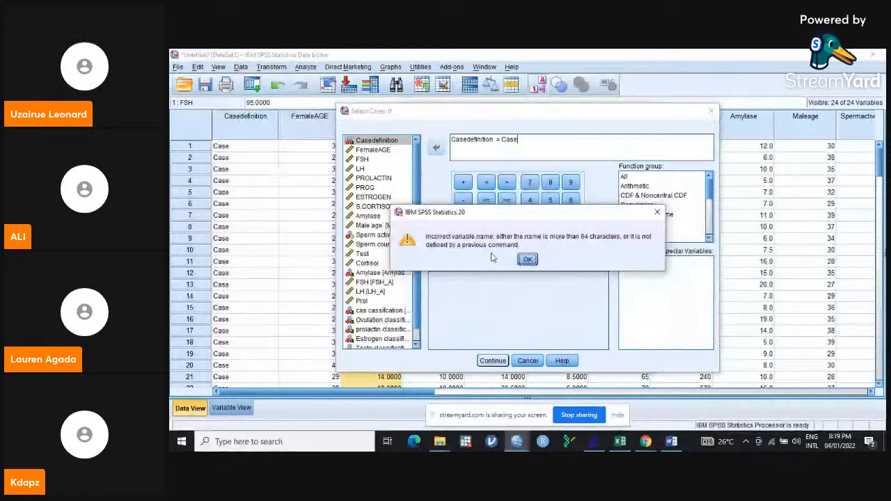
left_click(528, 259)
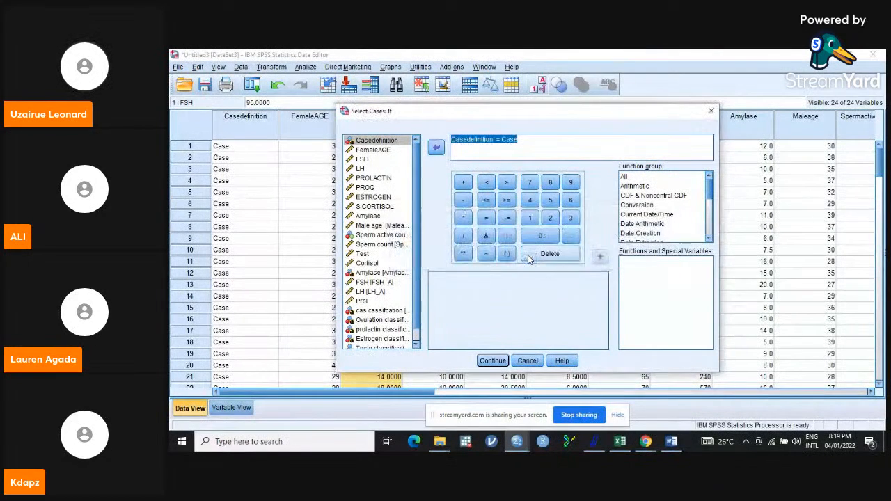
left_click(502, 140)
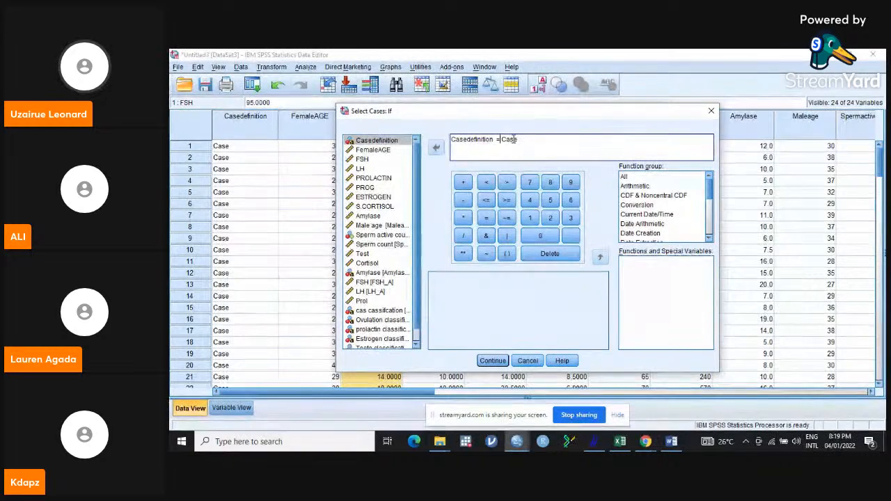
key("BackSpace")
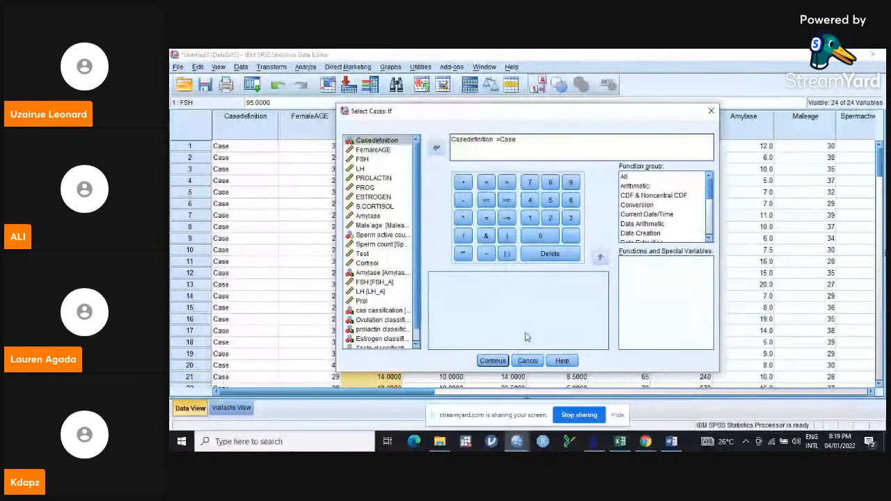
left_click(492, 361)
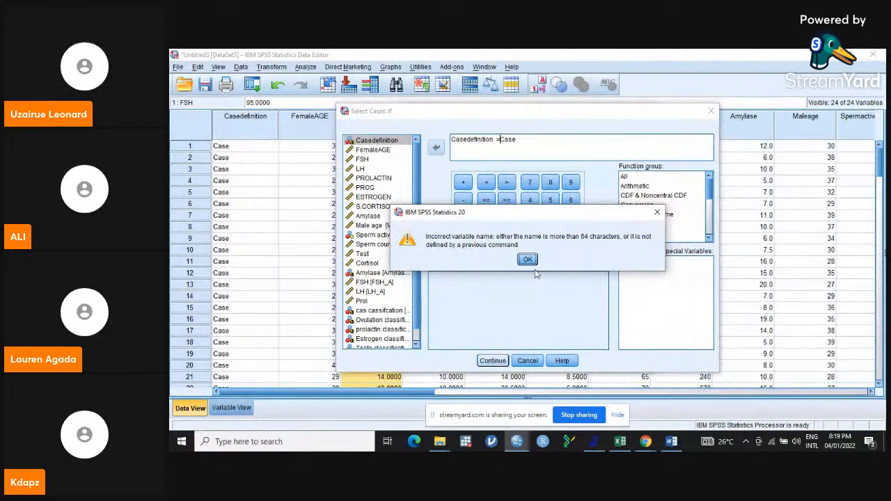
left_click(528, 260)
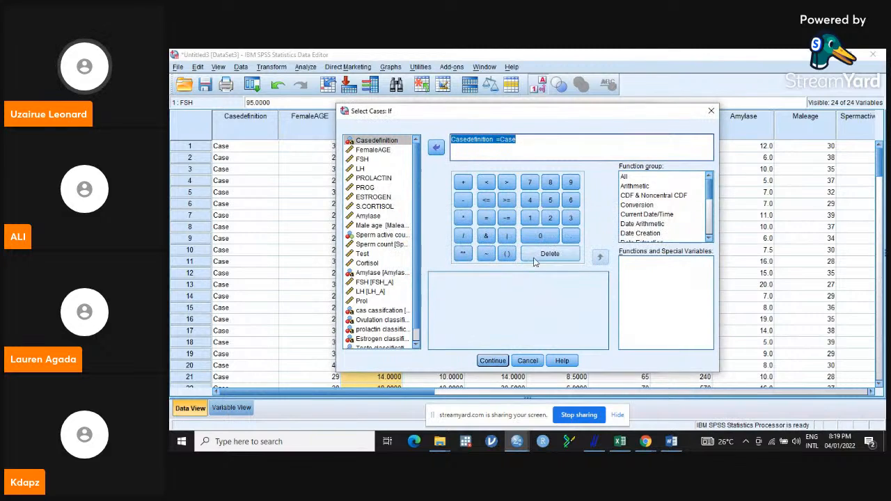
left_click(712, 113)
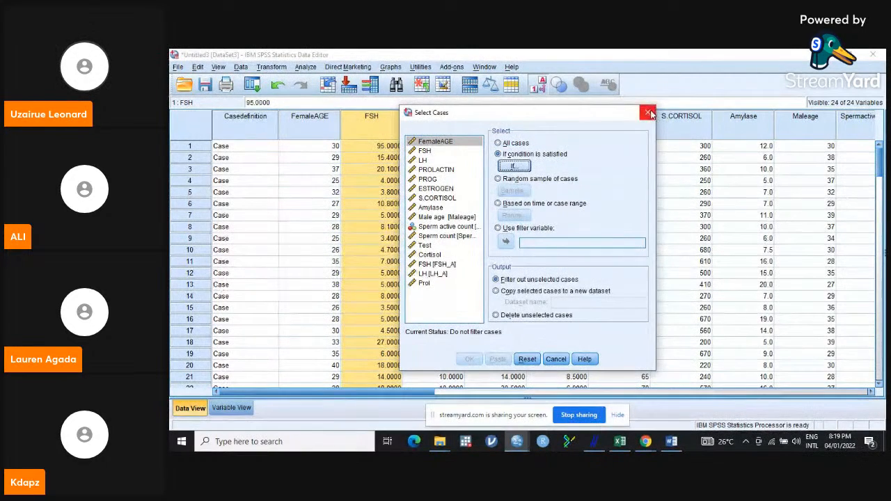
left_click(648, 113)
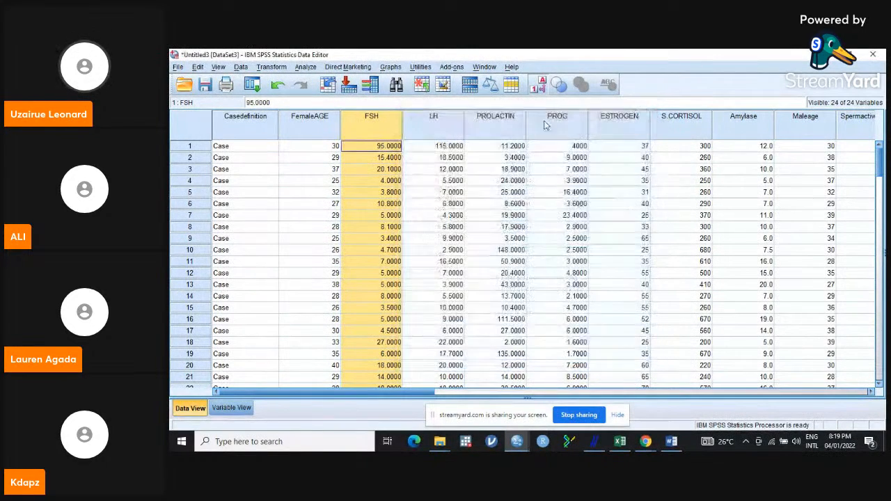
- Start Recode into Different Variables for Casedefinition, naming the output variable Cd, and open the old and new values settings
left_click(225, 130)
left_click(275, 69)
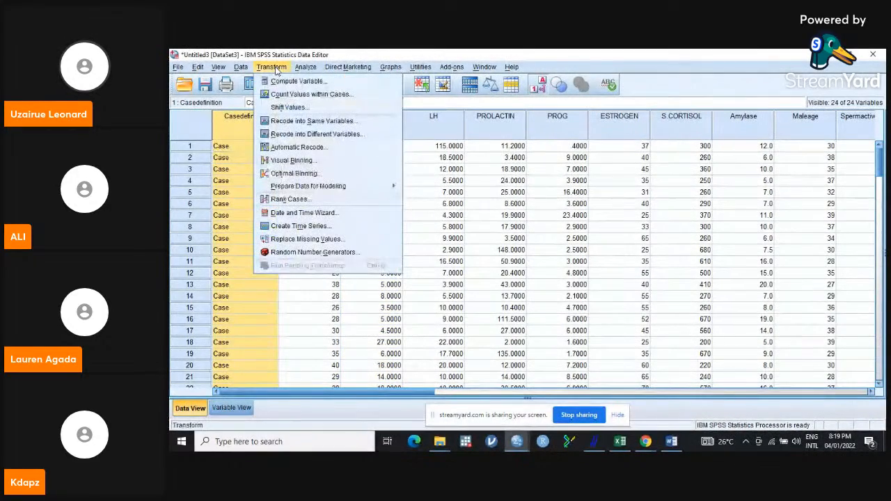
left_click(309, 135)
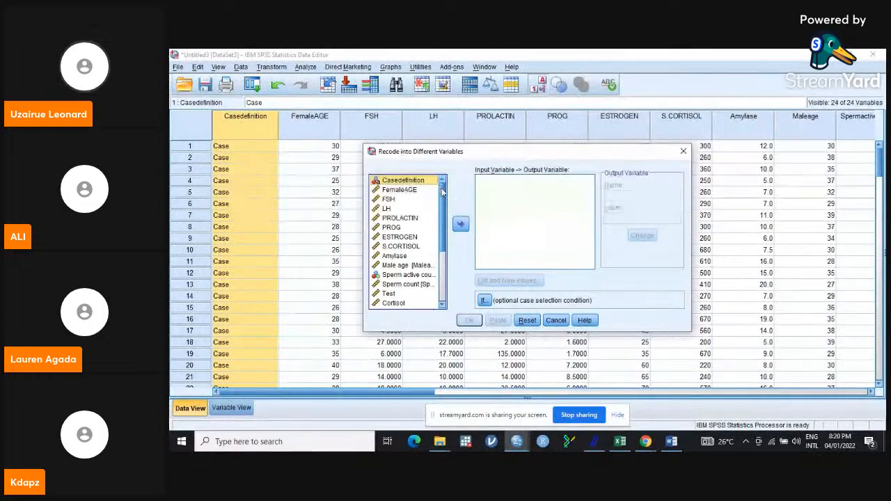
left_click(684, 151)
left_click(275, 67)
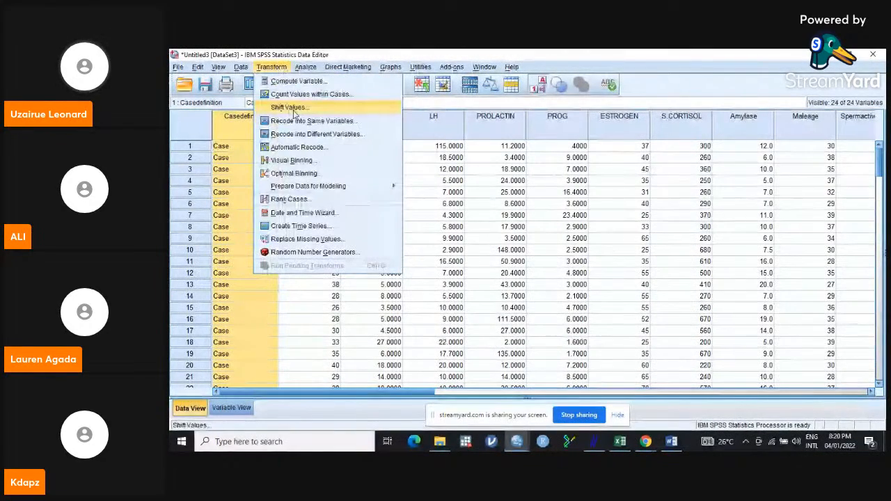
left_click(303, 135)
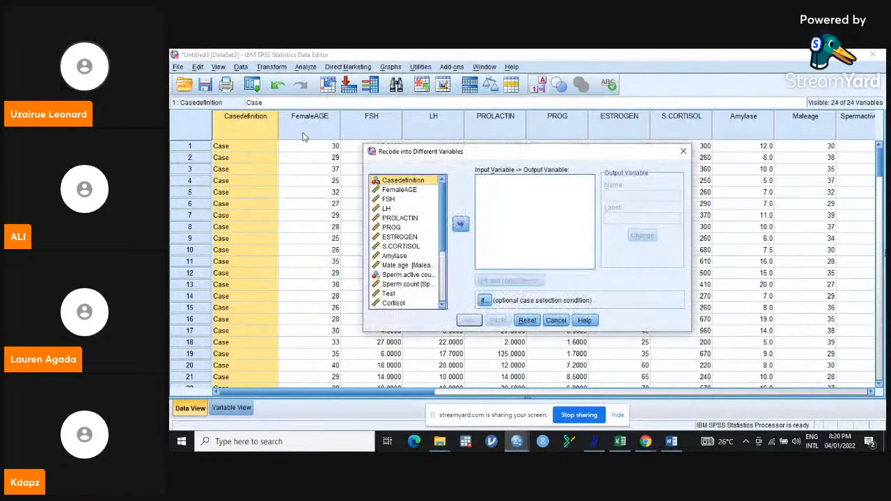
left_click(459, 223)
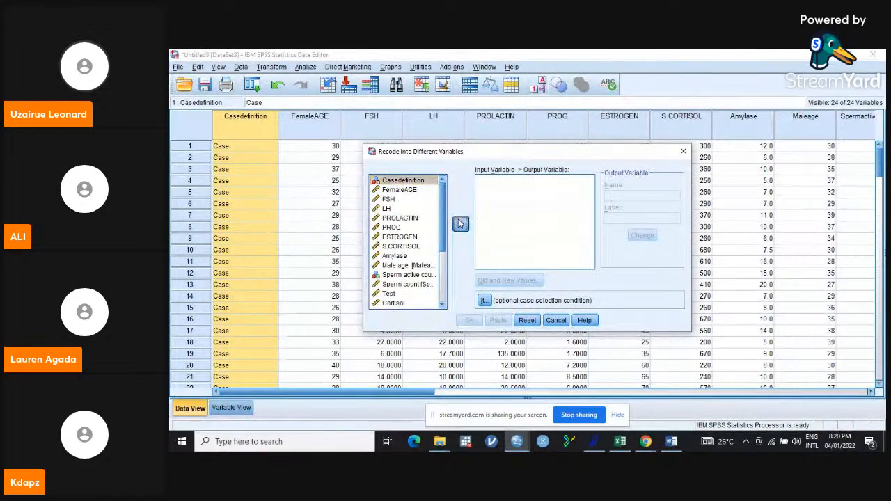
left_click(643, 195)
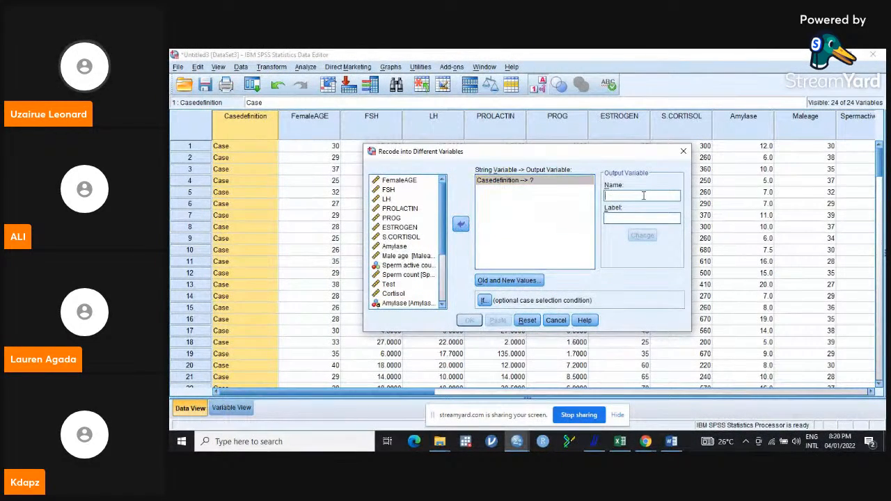
type("Cd")
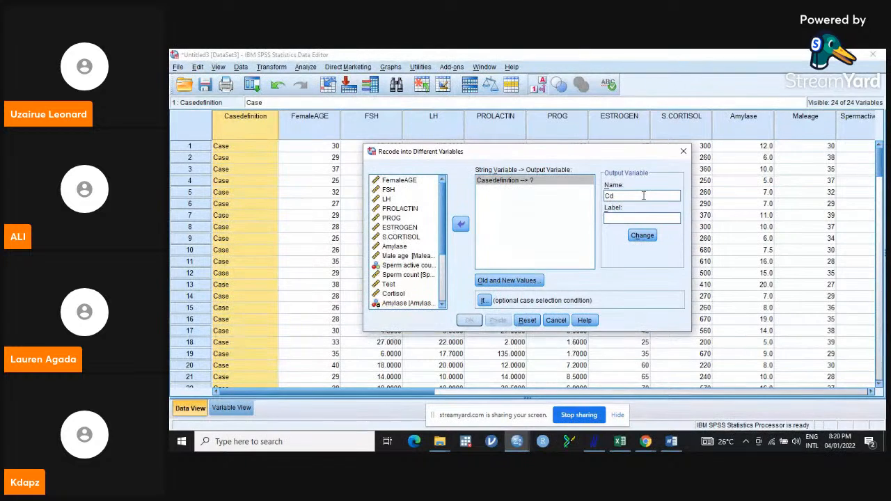
left_click(639, 236)
left_click(510, 280)
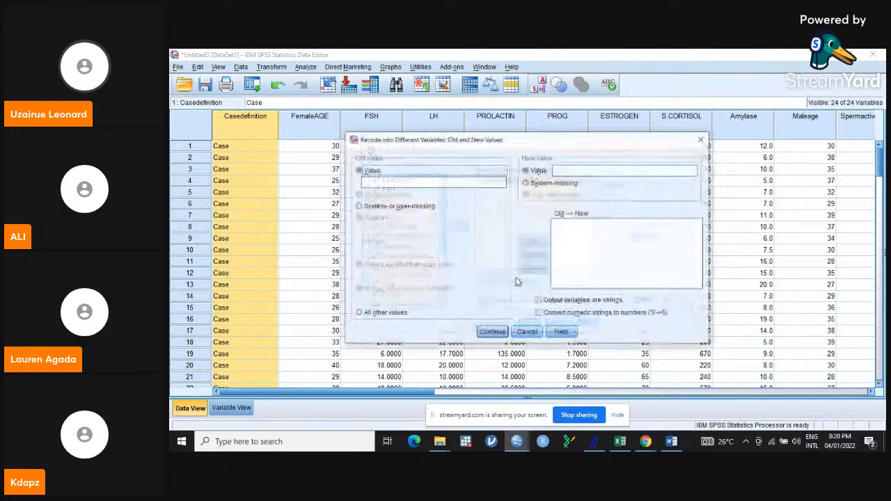
- Map the old value Case to the new value 1
left_click(398, 183)
type("Case")
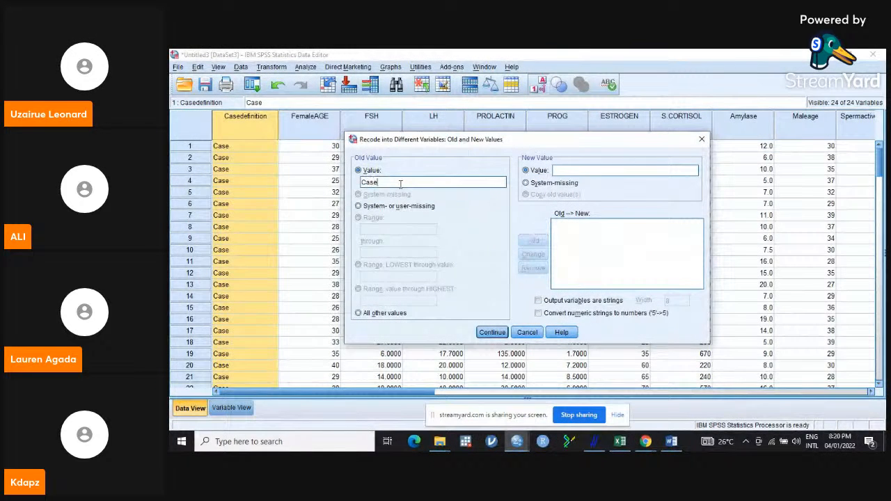
left_click(601, 172)
type("1")
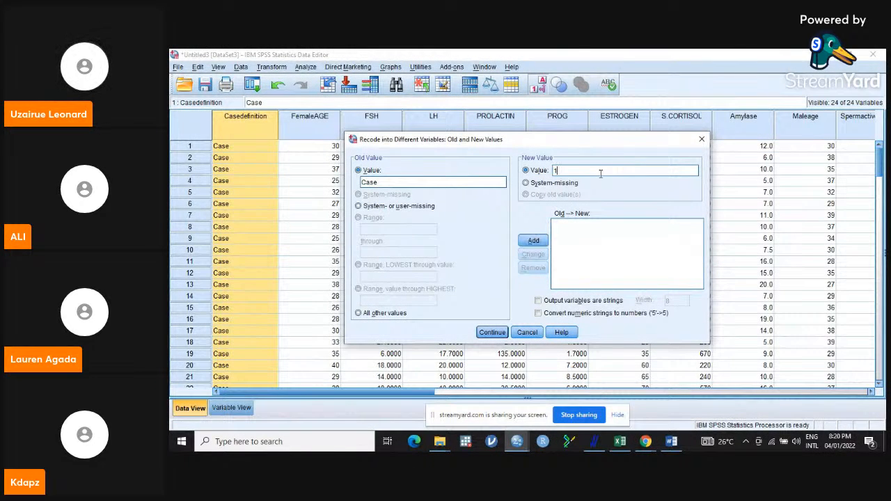
left_click(534, 240)
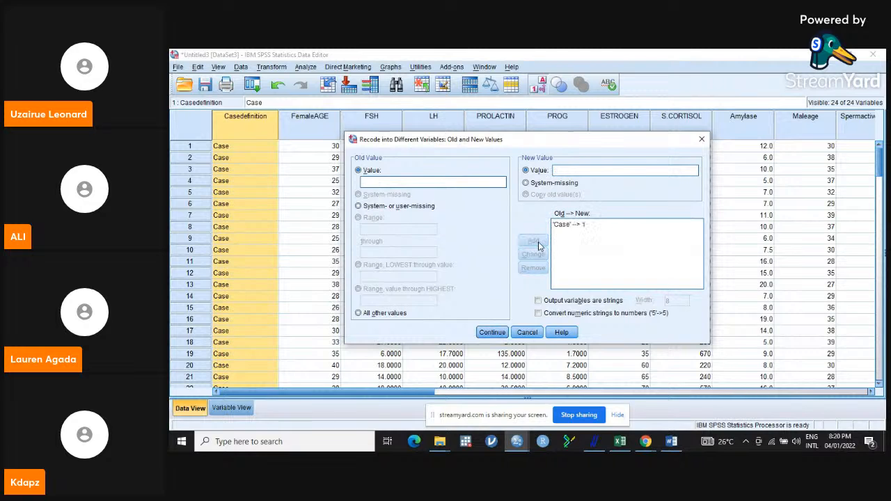
- Map the old value Control to the new value 2 in the recode list
left_click(456, 182)
type("Control")
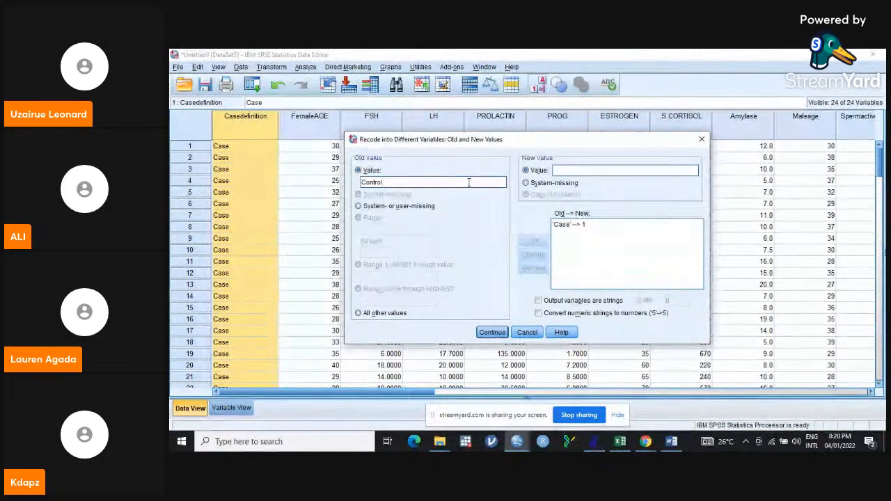
left_click(587, 170)
type("1")
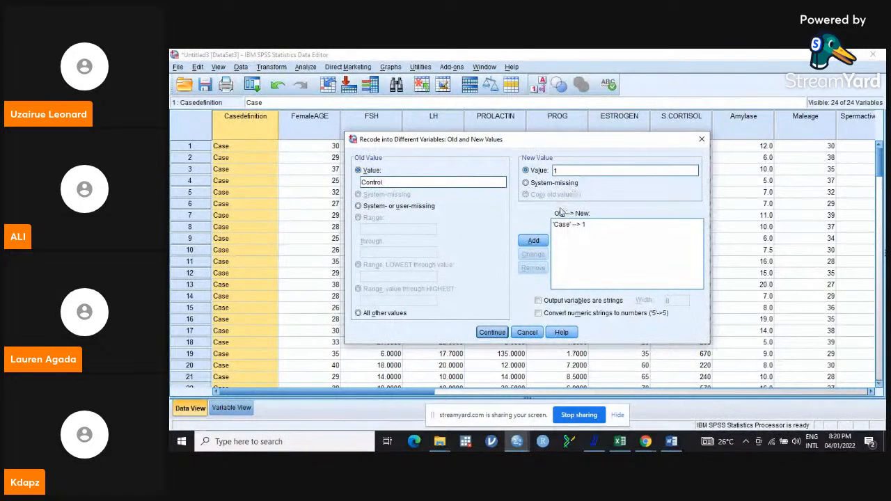
left_click(534, 240)
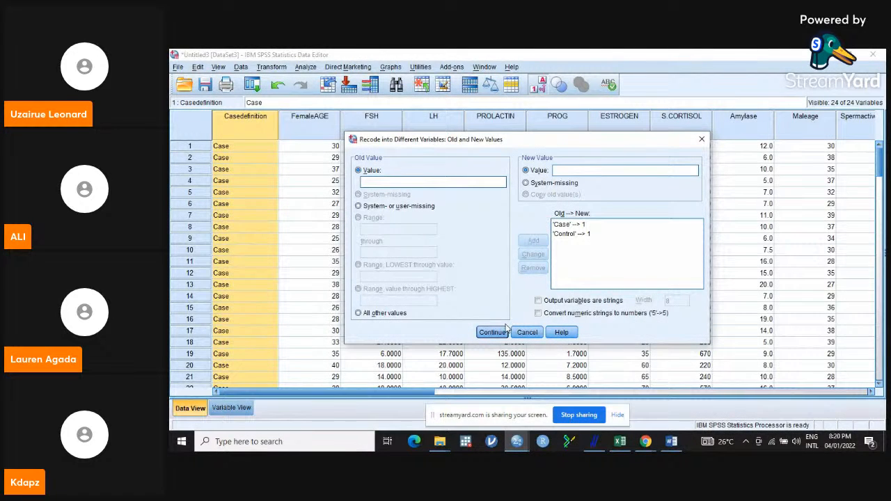
left_click(570, 234)
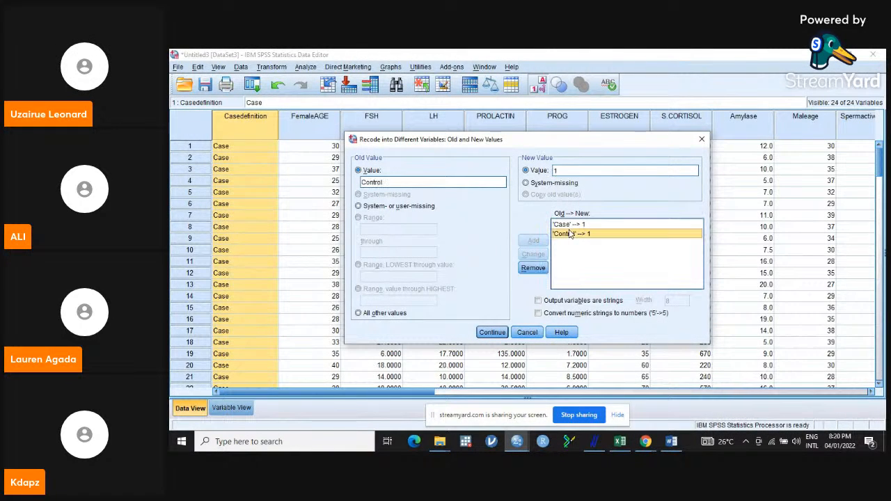
left_click(566, 171)
key("BackSpace")
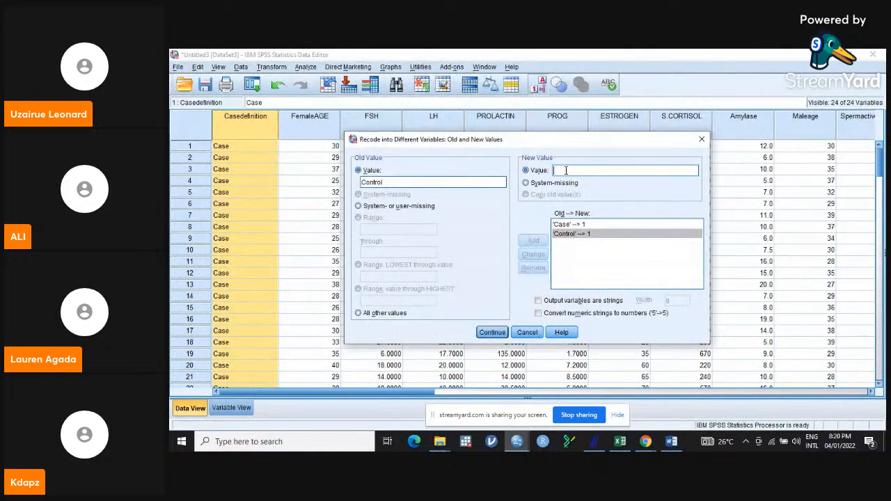
type("2")
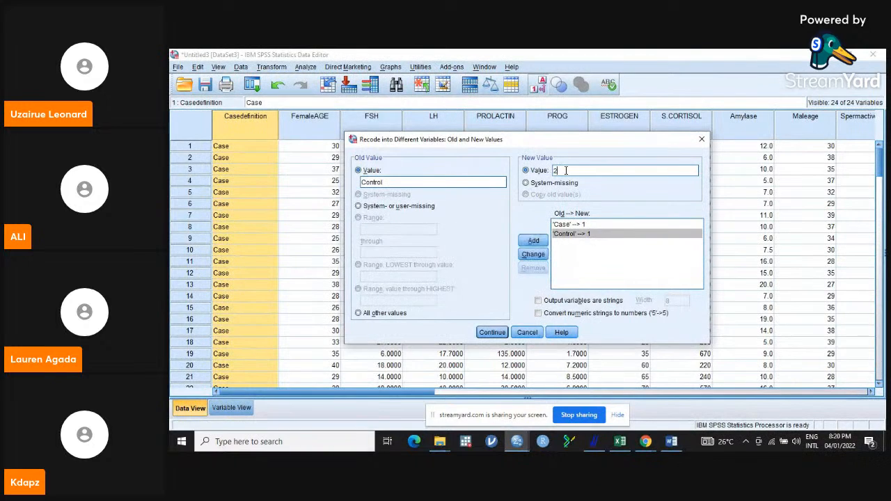
left_click(533, 254)
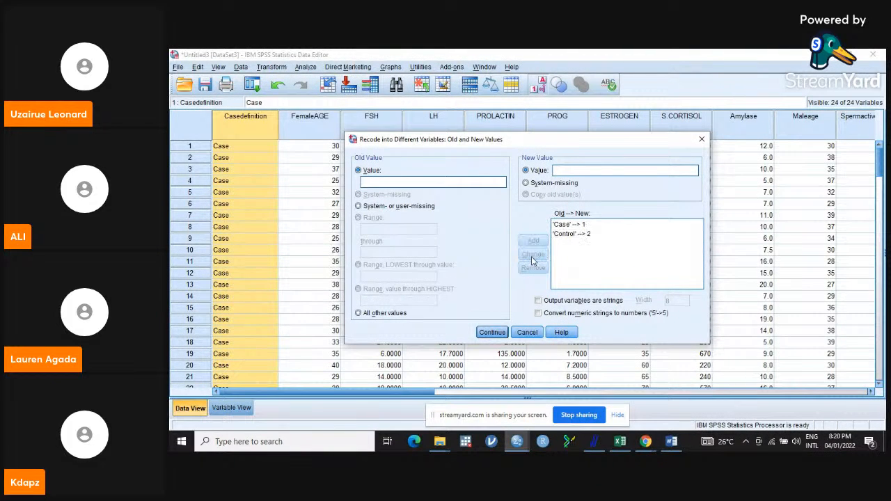
- Run the recode and return to the data editor to inspect the new Cd column
left_click(488, 332)
left_click(470, 321)
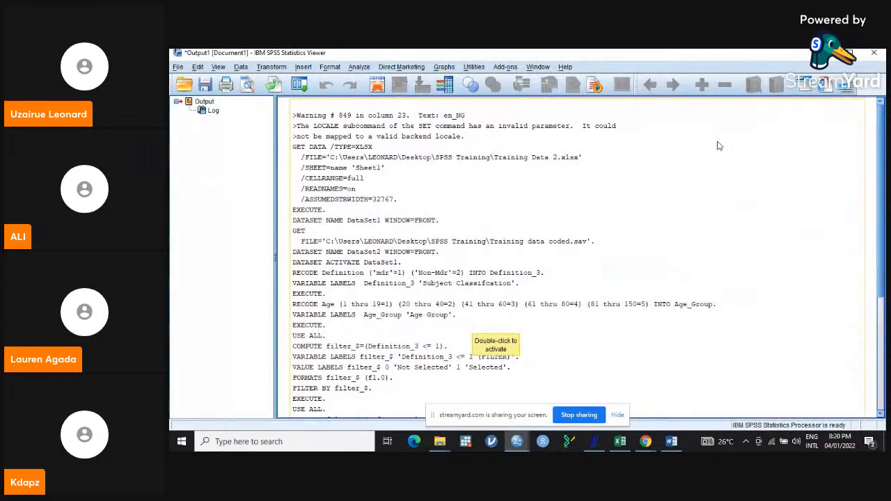
left_click(826, 53)
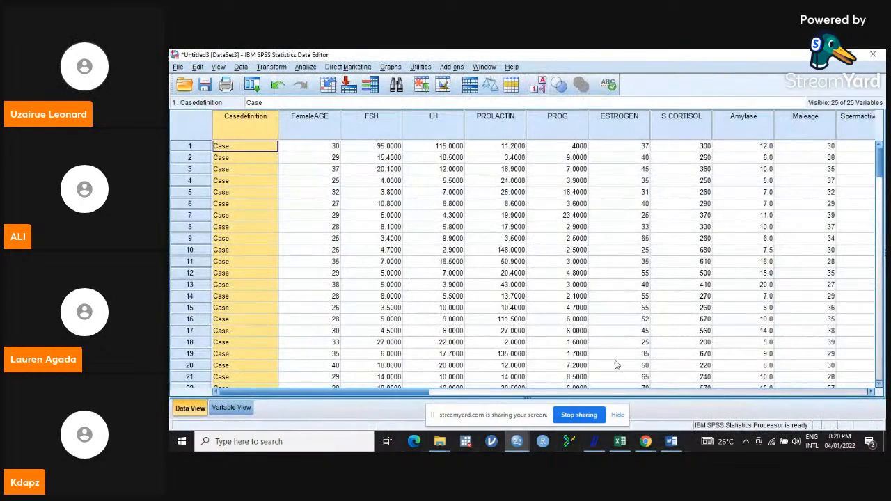
left_click_drag(357, 394, 780, 393)
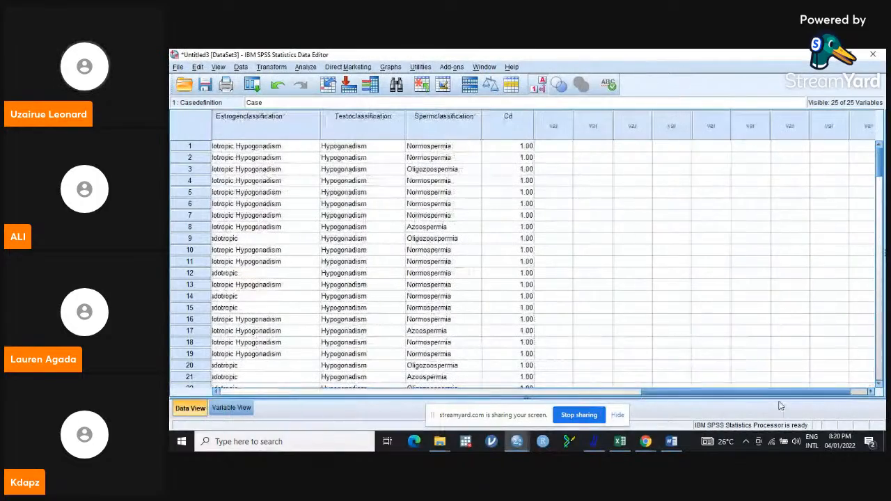
left_click_drag(881, 164, 882, 92)
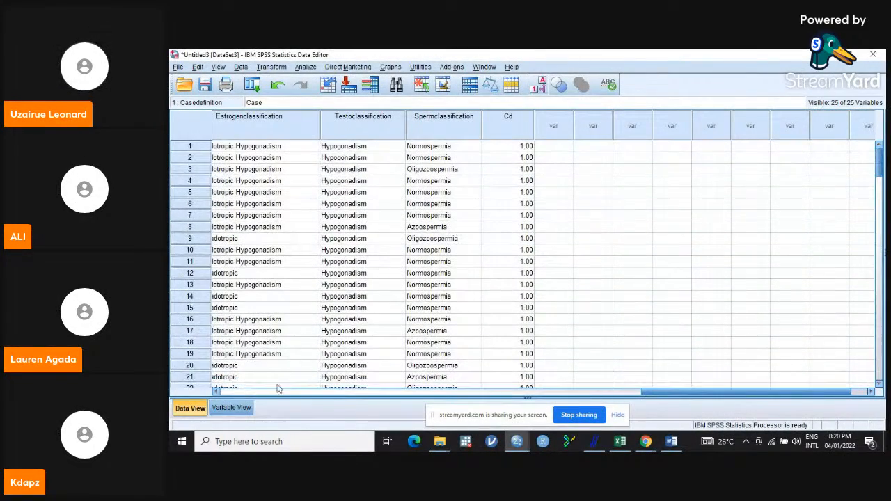
- Define value labels for the Cd variable: 1 = Case and 2 = Control
left_click(231, 408)
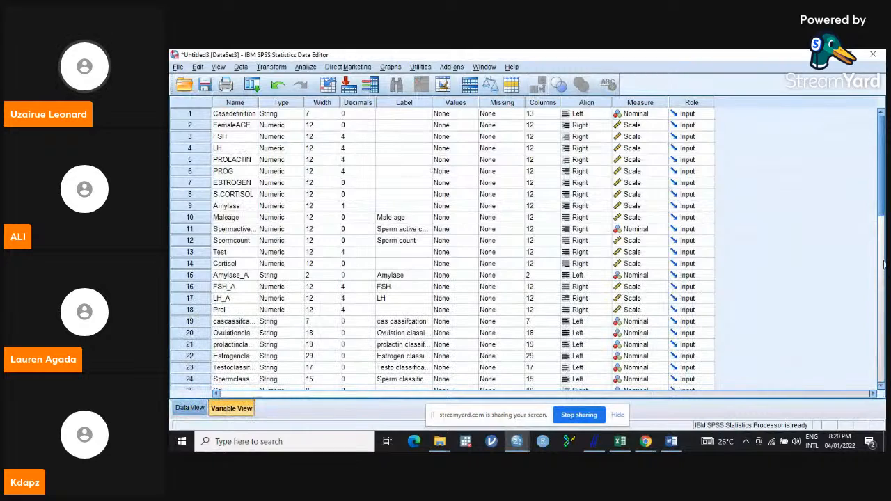
scroll(882, 221, "down", 4)
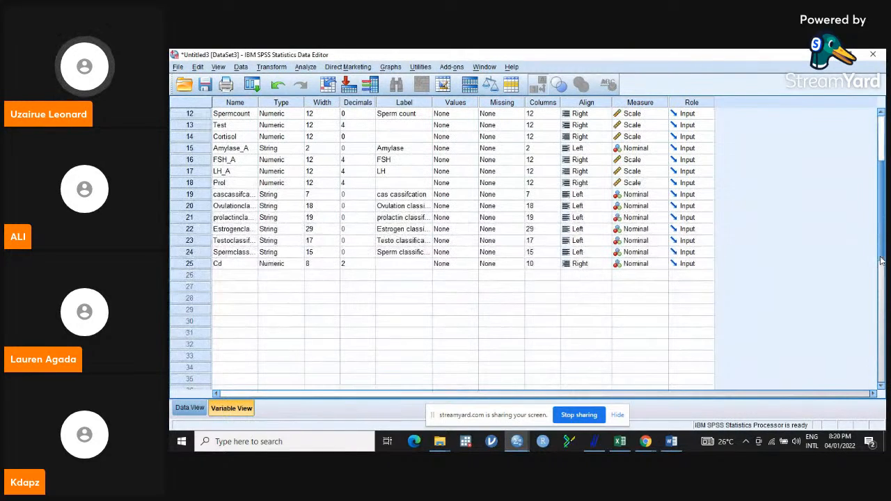
left_click(427, 264)
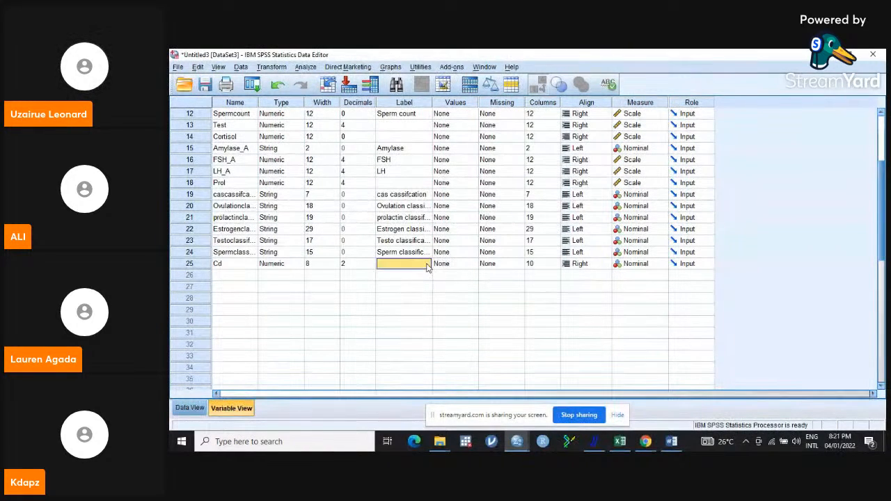
left_click(473, 269)
left_click(474, 264)
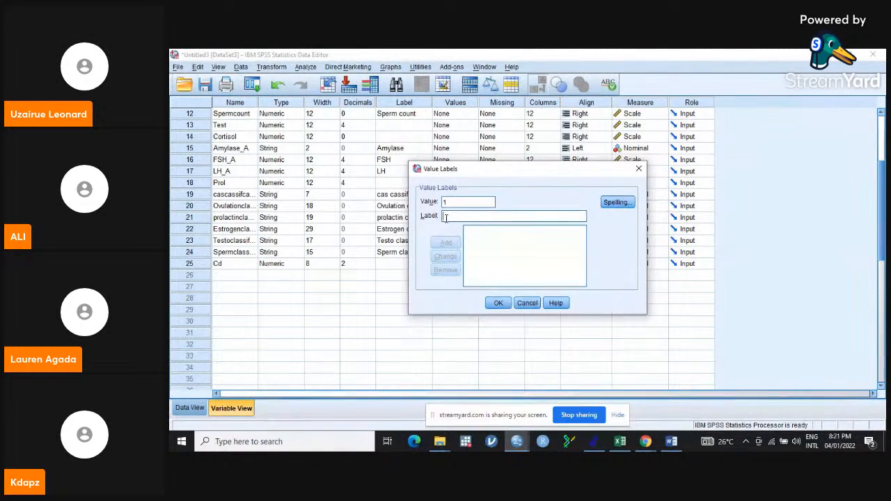
type("ca")
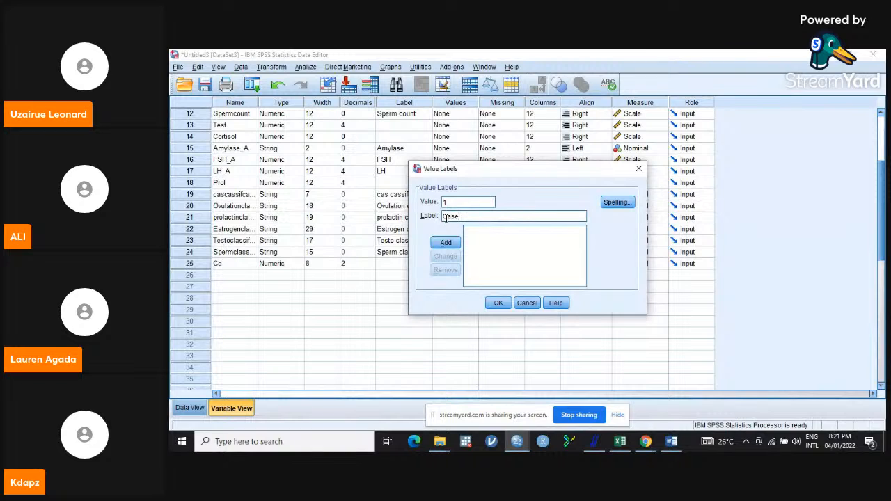
left_click(446, 242)
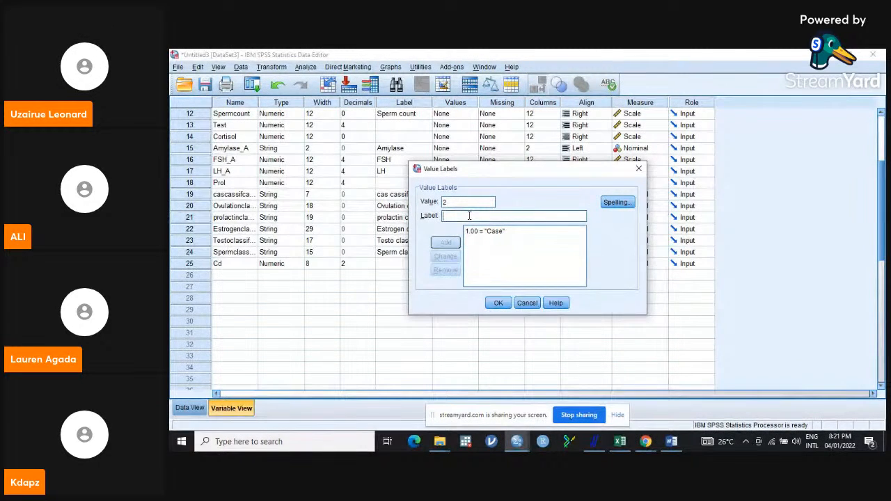
type("C")
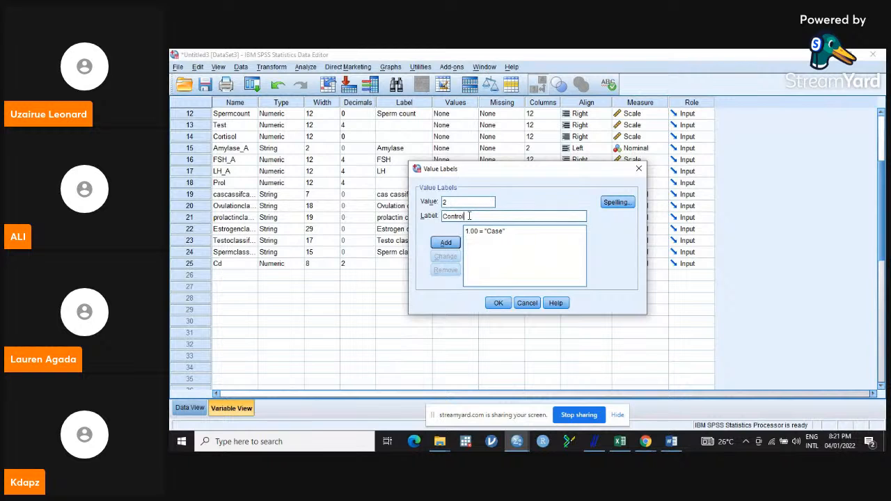
type("ontrol")
left_click(446, 242)
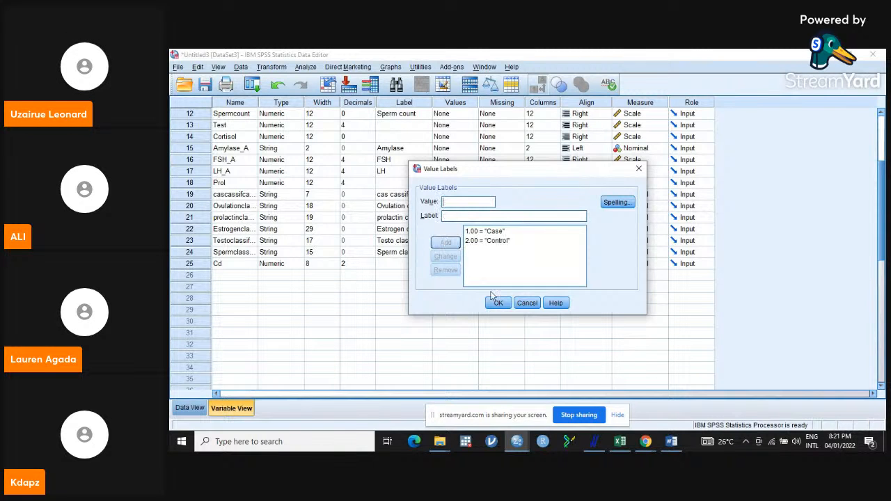
left_click(499, 304)
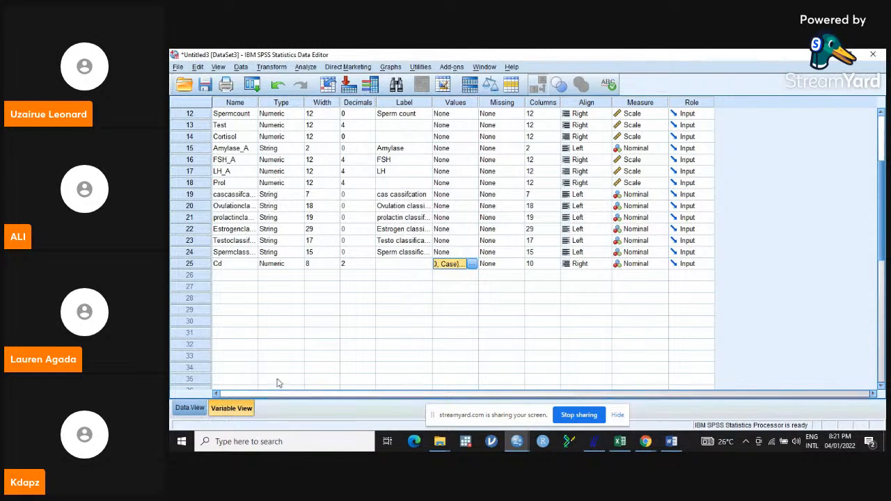
- Select cases with the If condition Cd = 1, filtering out unselected cases
left_click(189, 408)
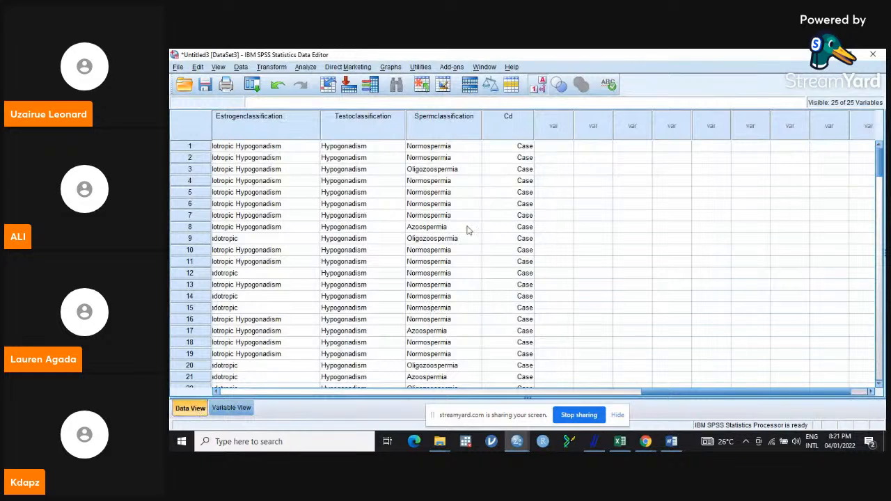
left_click(241, 66)
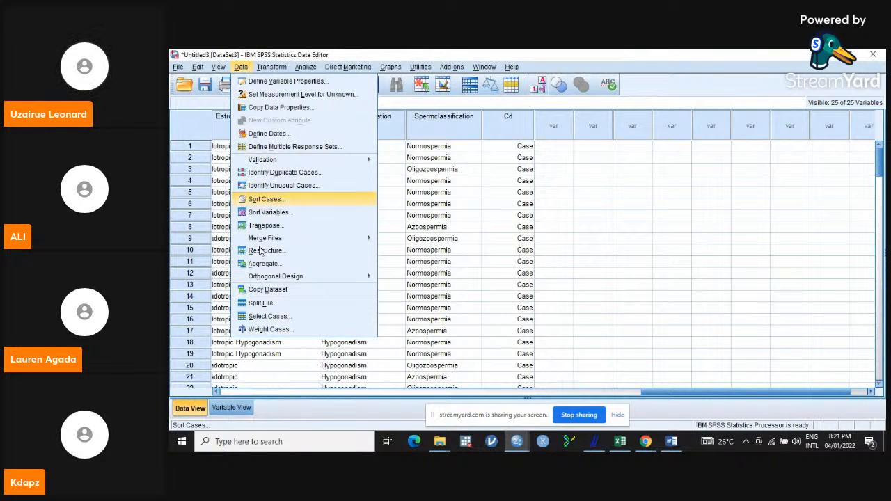
left_click(269, 316)
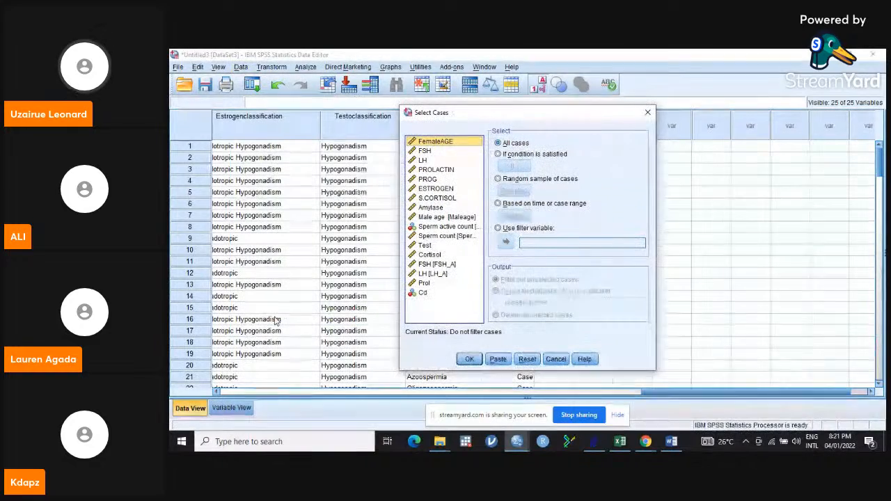
left_click(510, 155)
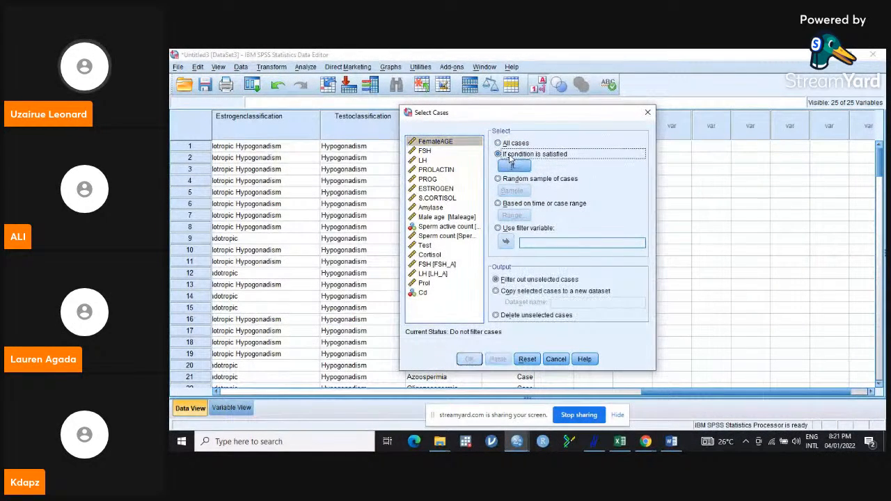
left_click(510, 165)
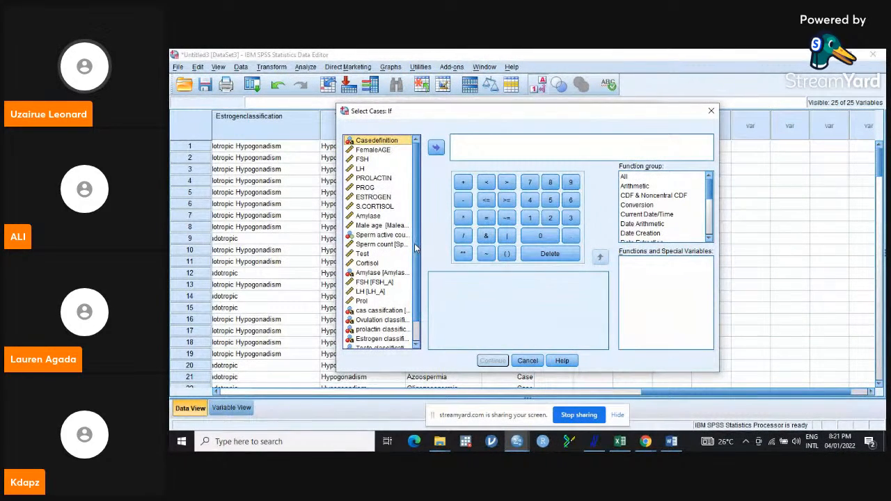
scroll(407, 279, "down", 1)
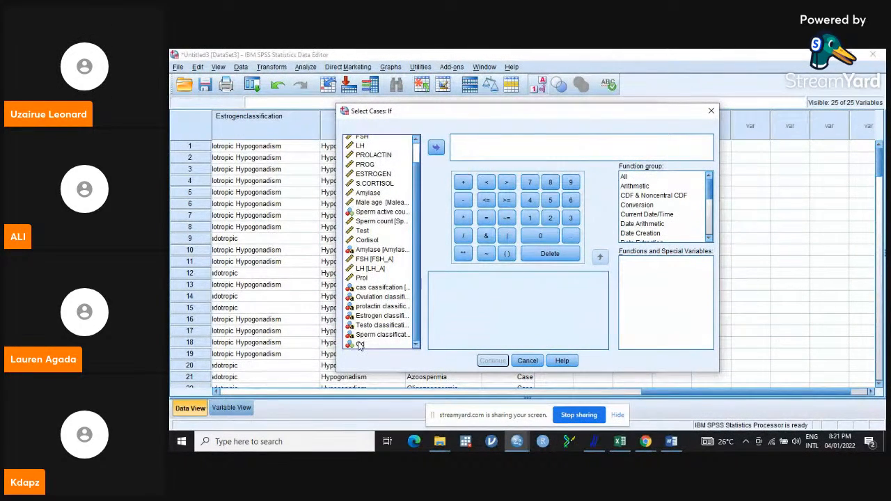
left_click(360, 345)
left_click(435, 148)
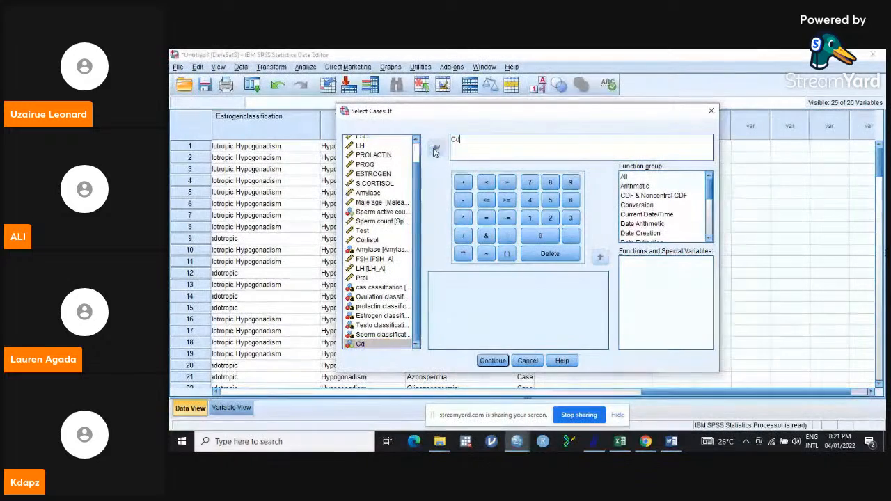
left_click(487, 218)
type("1")
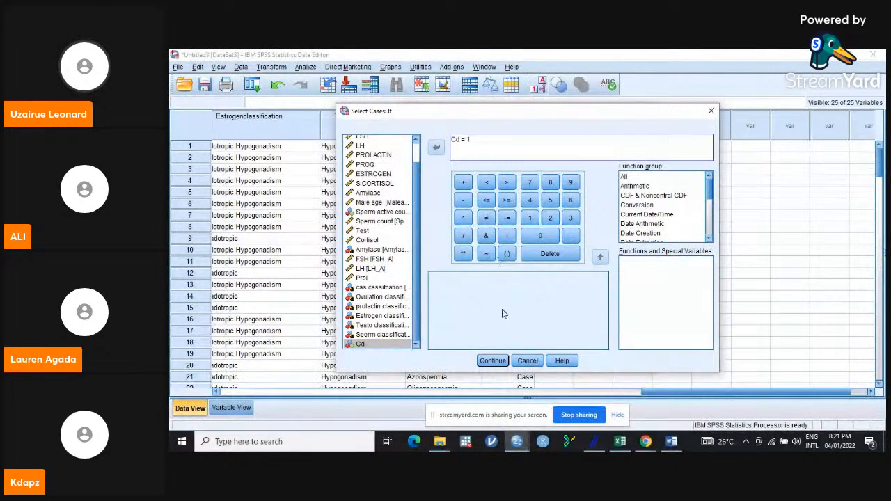
left_click(493, 359)
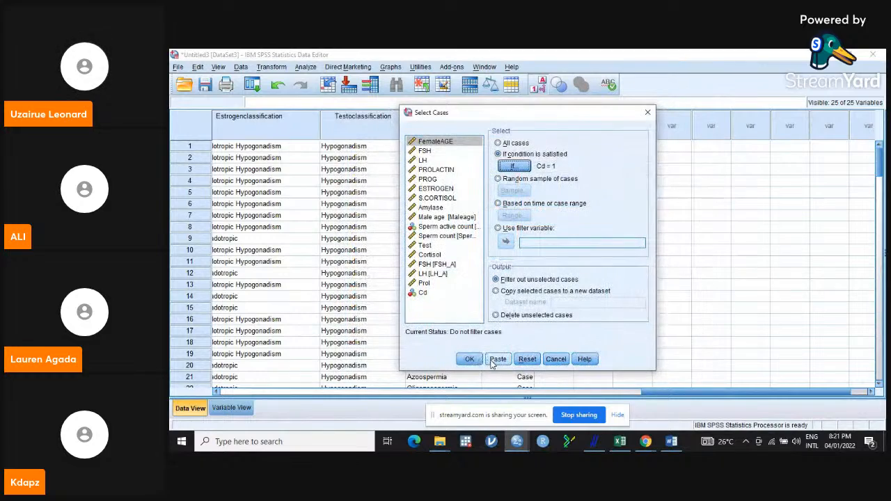
left_click(470, 359)
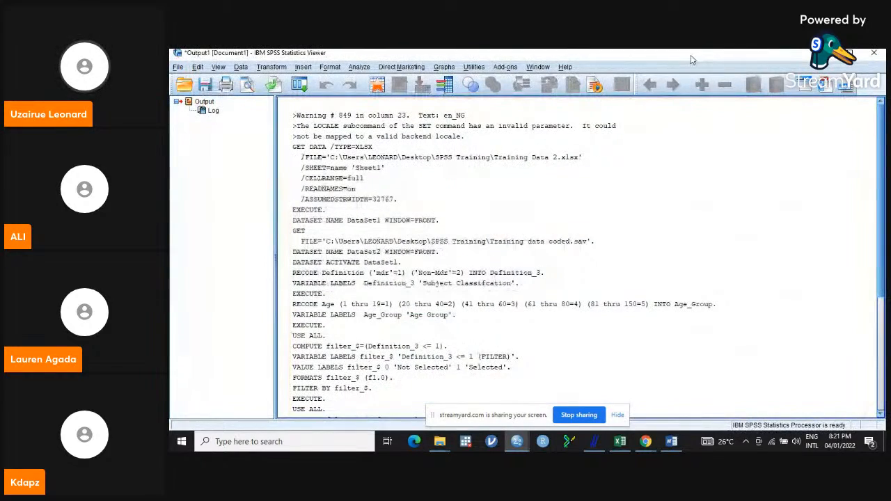
- Return to the data editor and scroll through the filtered cases and new filter column
left_click(786, 53)
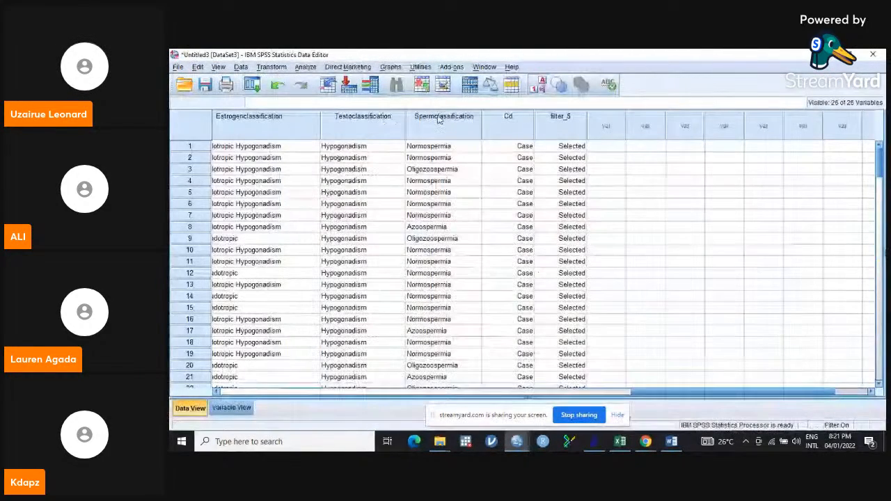
left_click(685, 386)
left_click_drag(648, 394, 214, 372)
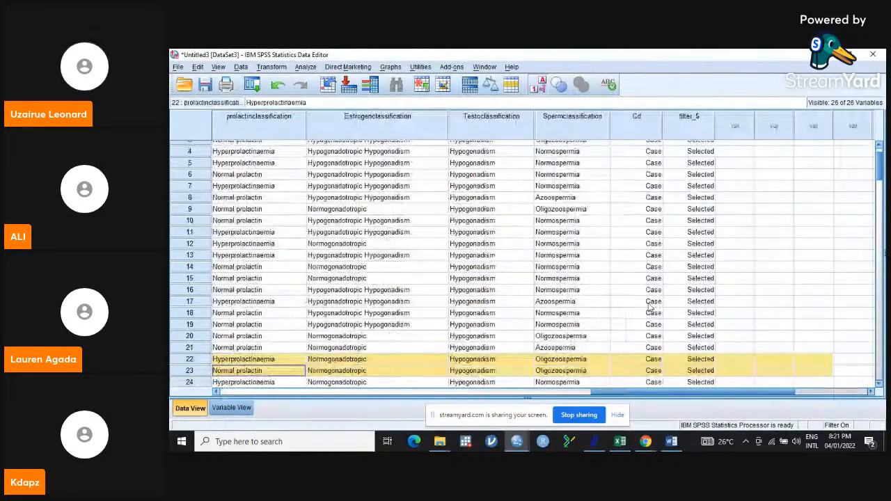
mouse_move(879, 165)
left_mouse_down()
mouse_move(879, 306)
mouse_move(879, 154)
left_mouse_up()
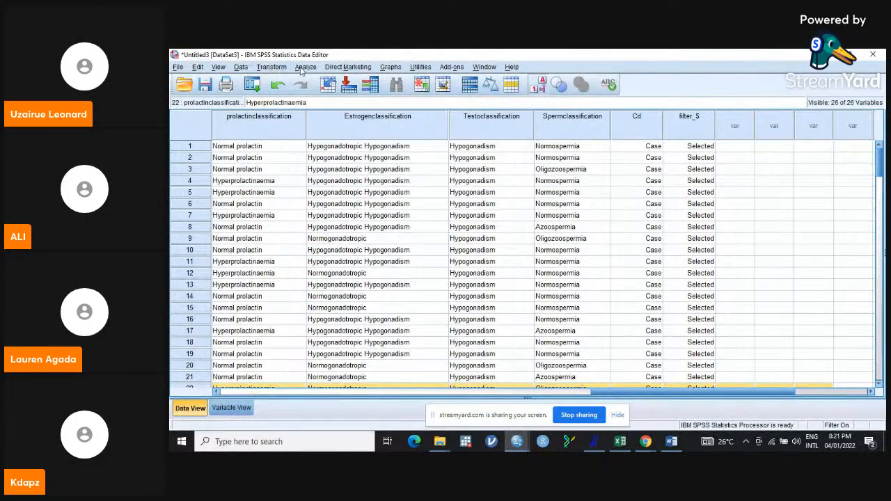
- Open Explore and add FSH to the dependent list
left_click(303, 67)
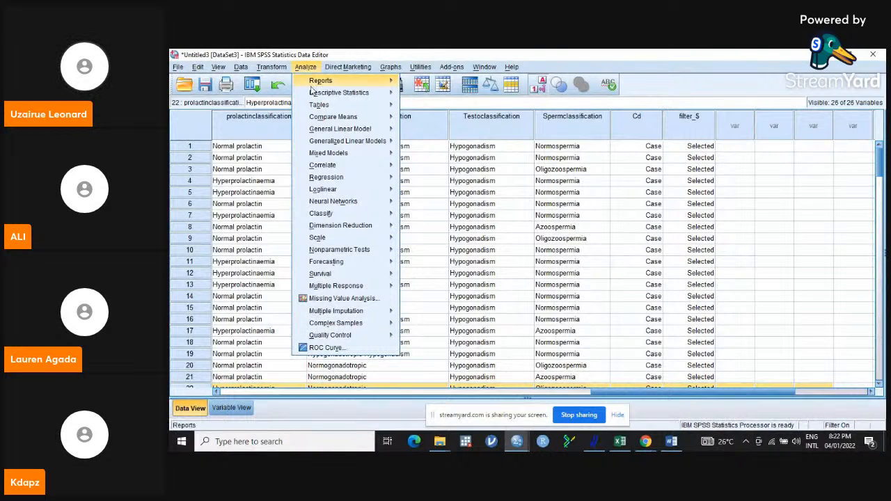
mouse_move(328, 96)
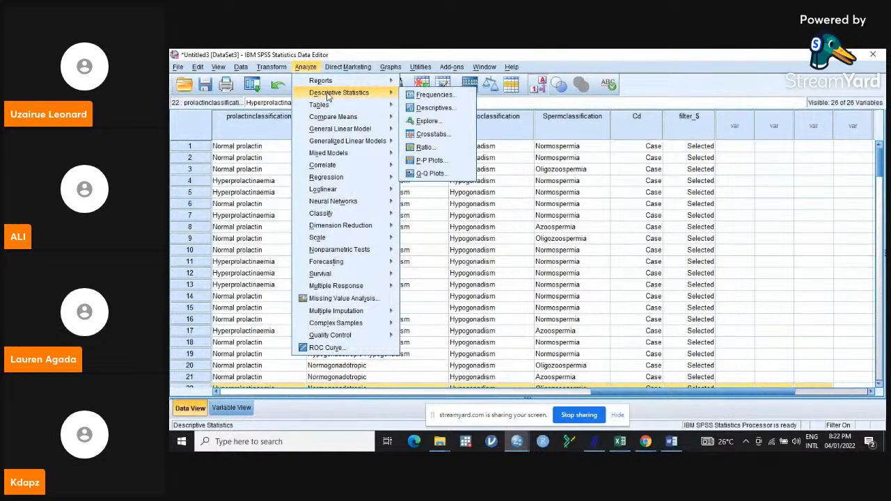
left_click(426, 121)
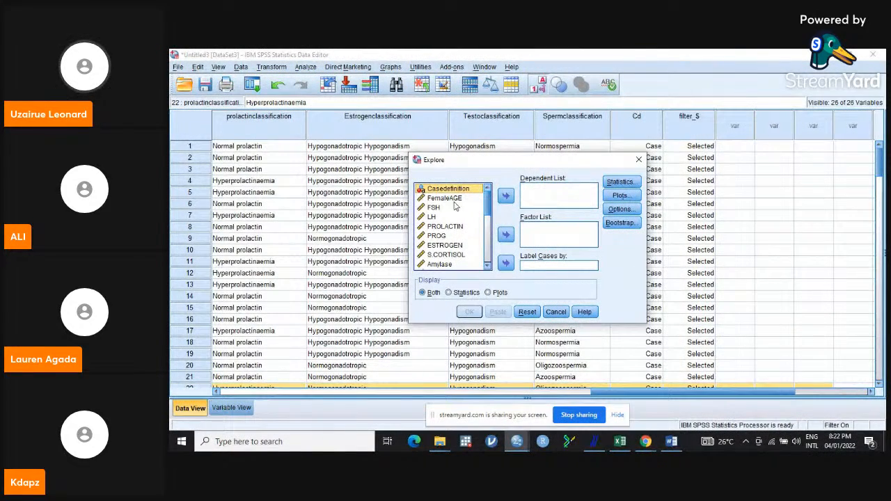
left_click(436, 208)
left_click(506, 197)
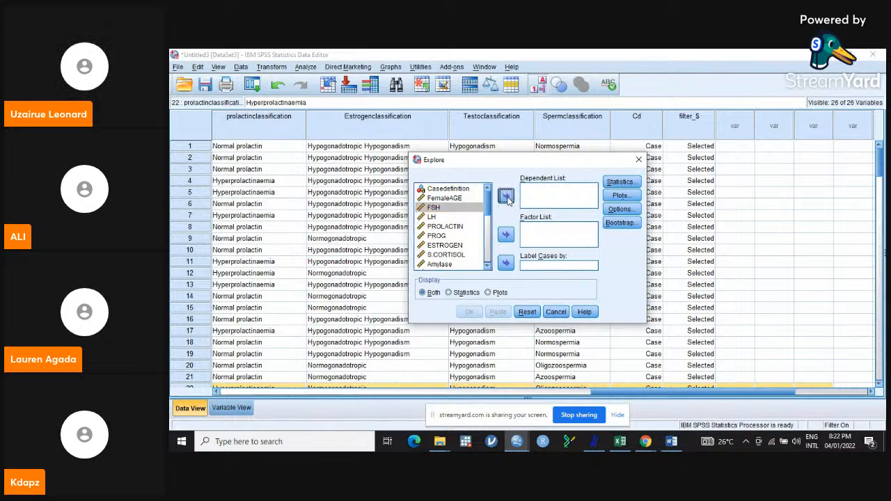
- Set the Explore statistics to include Descriptives and Outliers
left_click(620, 183)
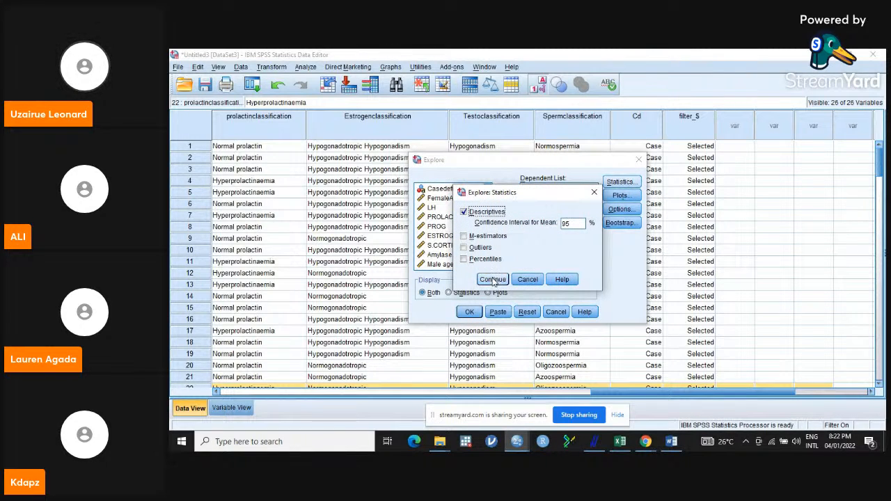
left_click(493, 279)
left_click(630, 185)
left_click(464, 248)
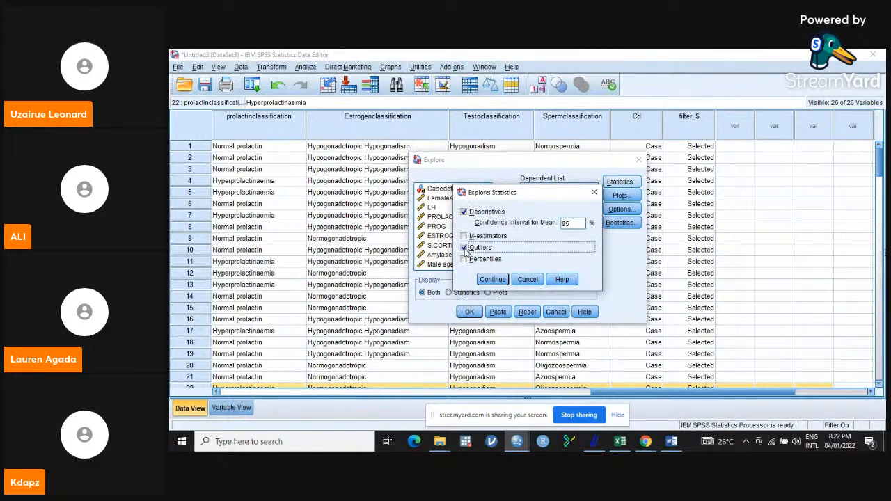
left_click(495, 280)
- In the Explore plots, turn on normality plots with tests and turn off stem-and-leaf
left_click(620, 196)
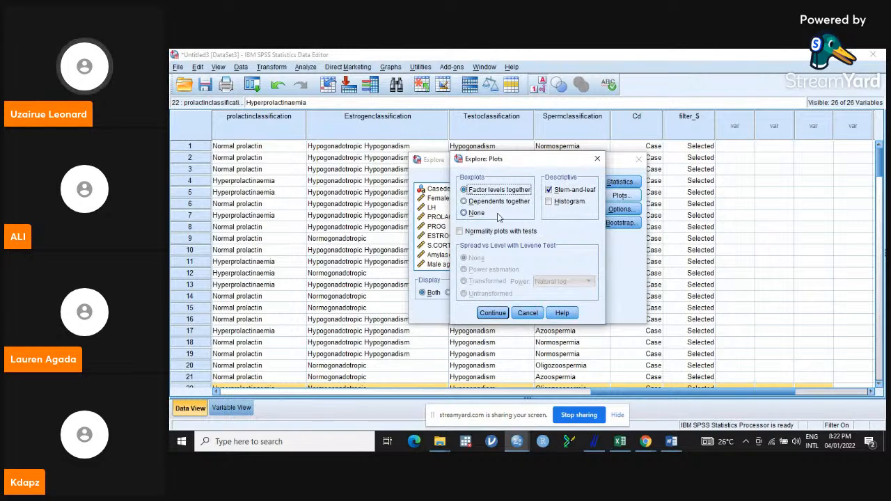
left_click(461, 232)
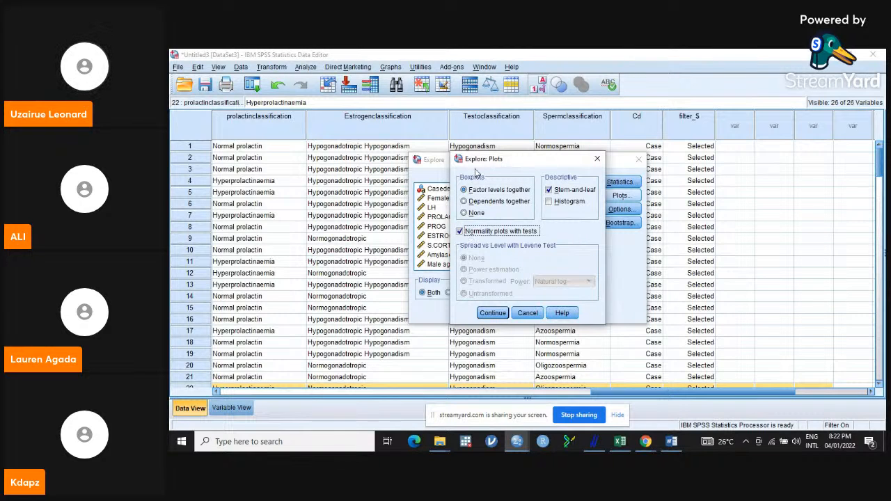
left_click(465, 191)
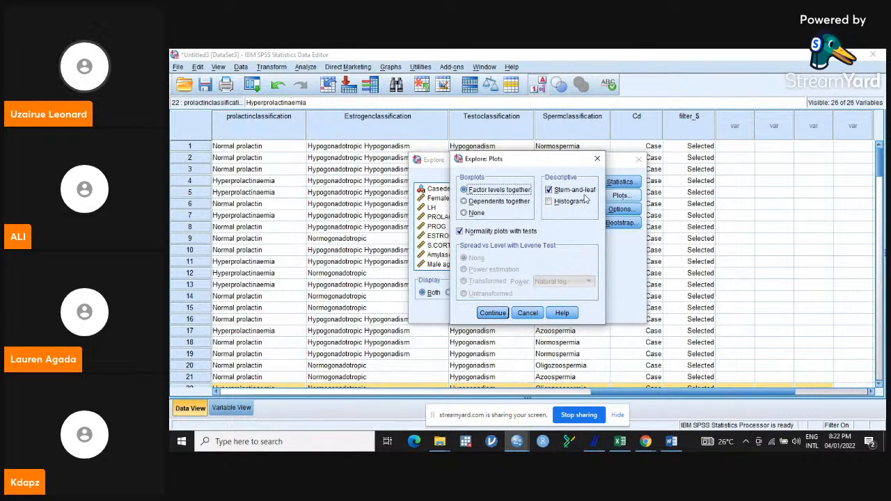
left_click(548, 191)
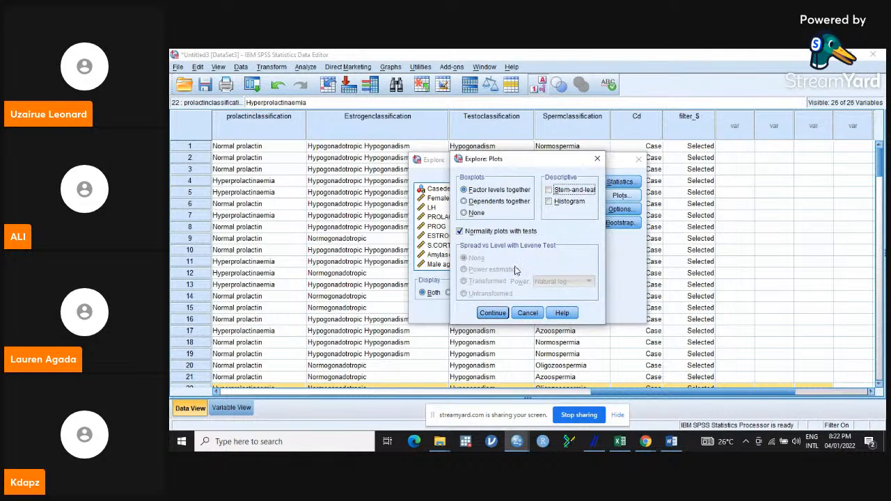
left_click(492, 314)
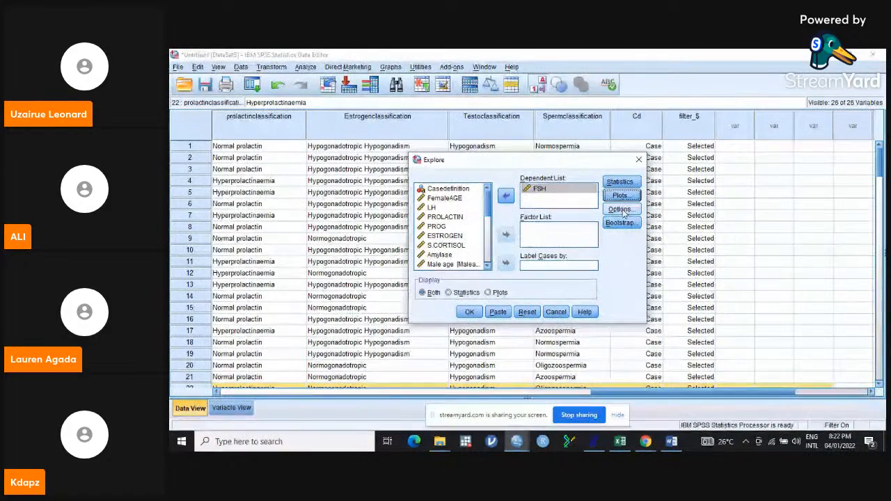
- Keep listwise exclusion of missing values, run the Explore analysis of FSH, and scroll through its output
left_click(622, 210)
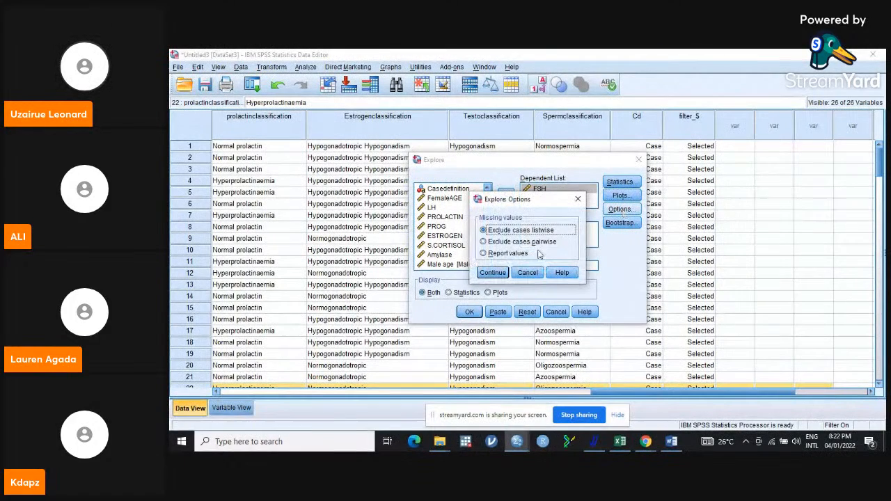
left_click(496, 274)
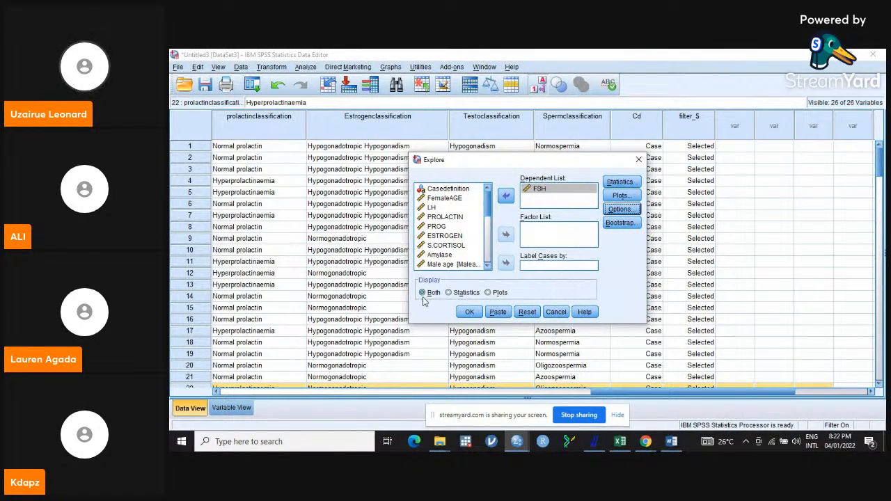
left_click(470, 312)
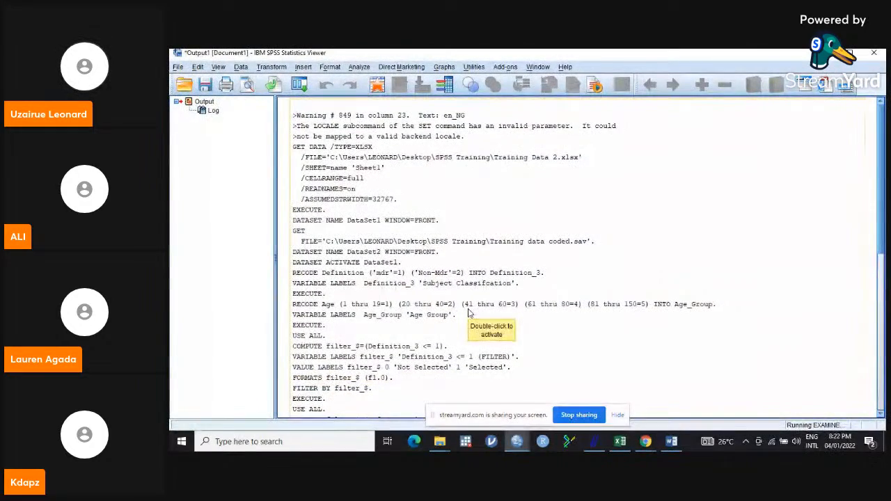
left_click_drag(880, 203, 879, 282)
left_click(463, 227)
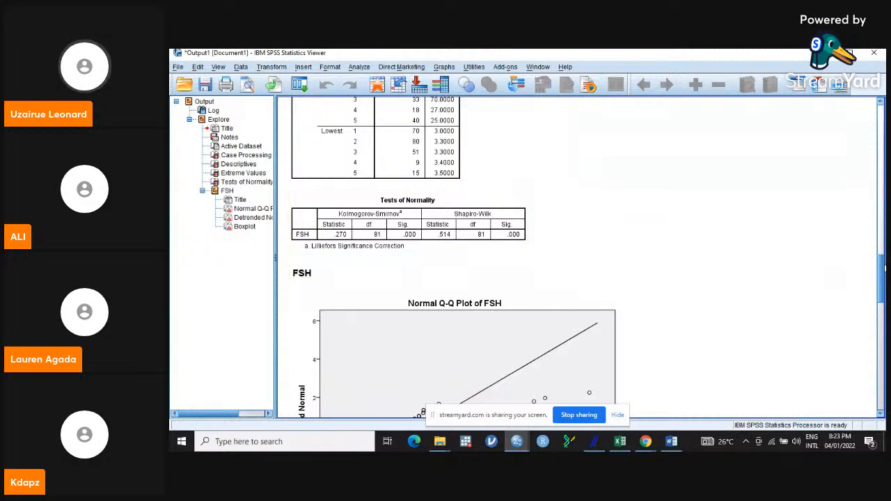
left_click_drag(881, 270, 879, 215)
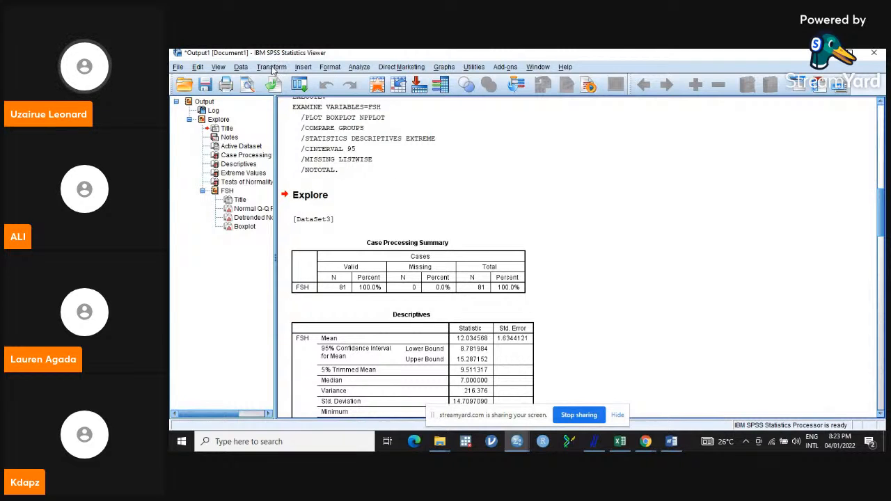
- Rerun Explore on FSH with a histogram added to the descriptive plots
left_click(355, 68)
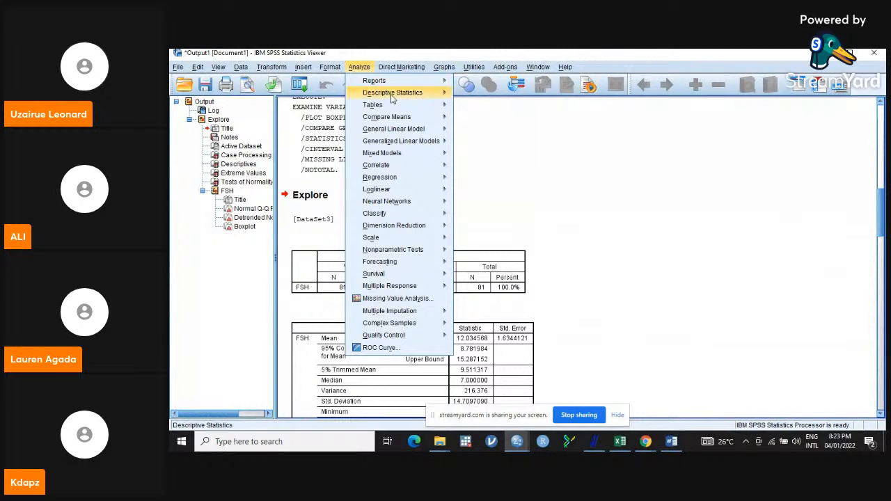
mouse_move(397, 96)
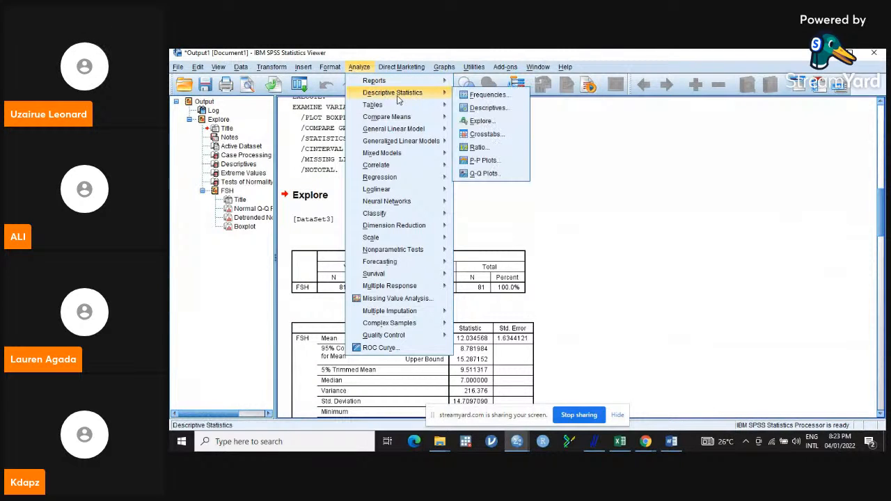
left_click(482, 122)
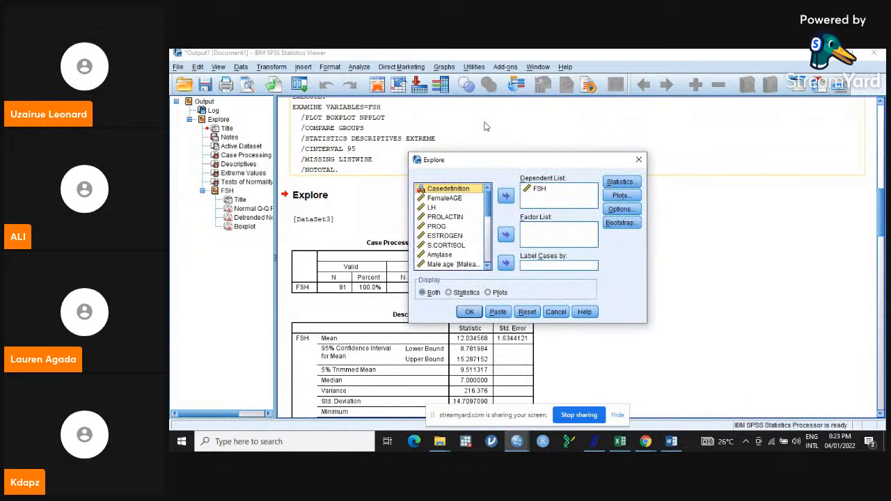
left_click(622, 182)
left_click(492, 279)
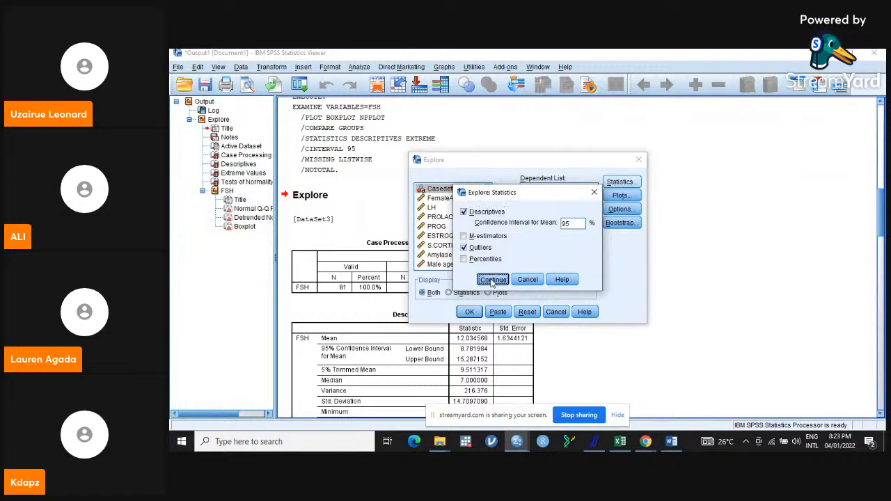
left_click(620, 196)
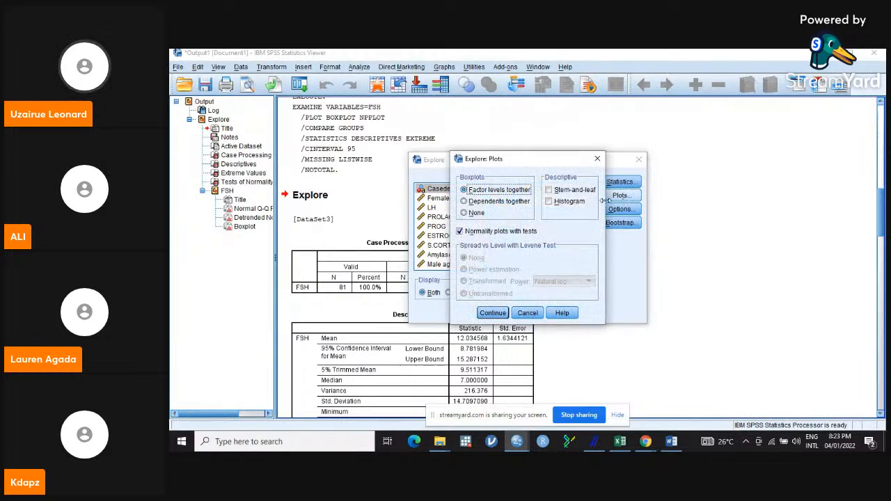
left_click(549, 202)
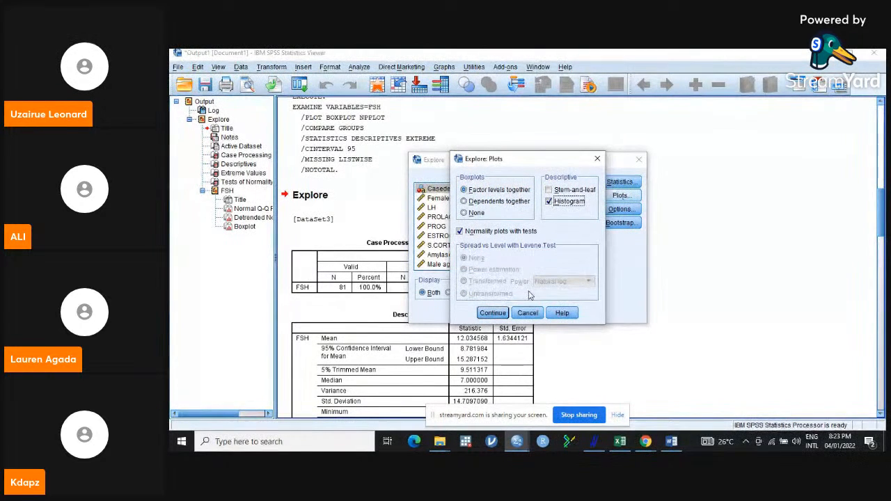
left_click(493, 314)
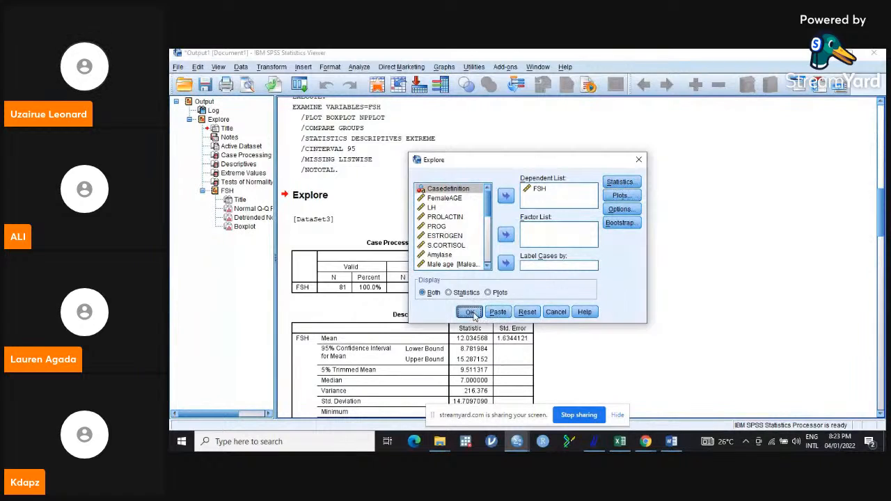
left_click(470, 312)
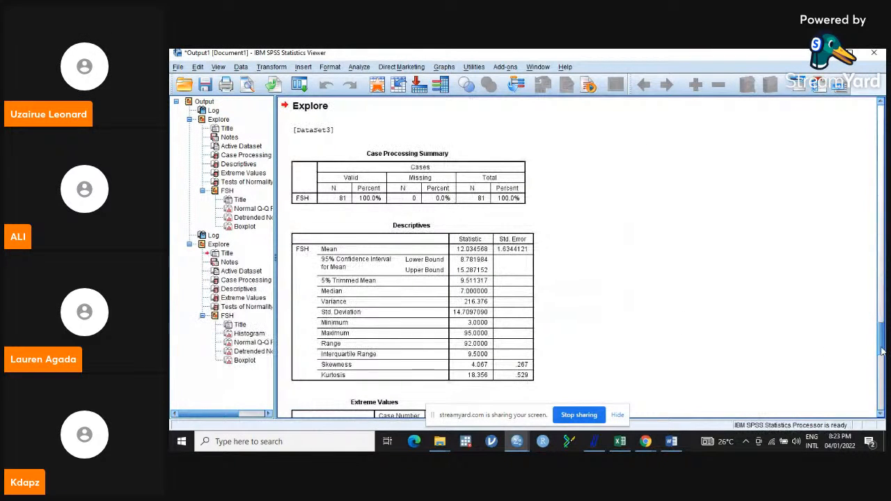
- Review the FSH descriptives, extreme values and tests of normality in the output
mouse_move(881, 348)
left_mouse_down()
mouse_move(880, 371)
mouse_move(880, 331)
left_mouse_up()
left_click(426, 270)
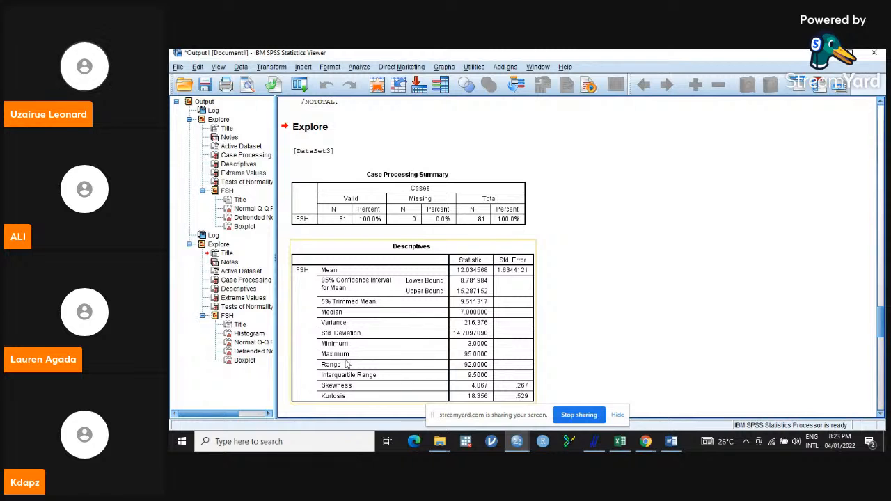
left_click(585, 379)
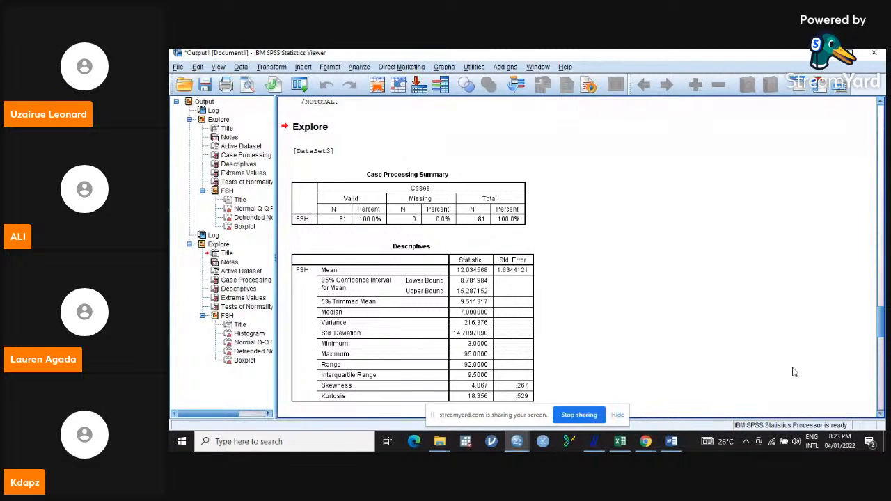
left_click_drag(881, 314, 880, 337)
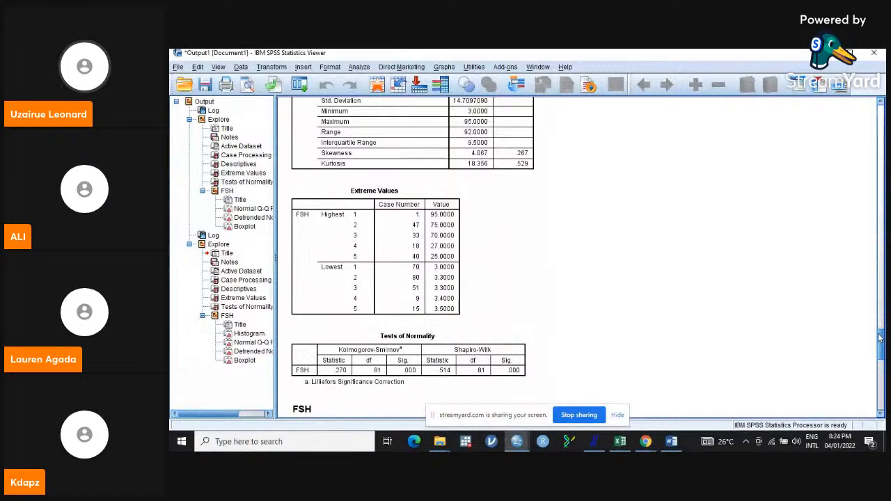
left_click(353, 233)
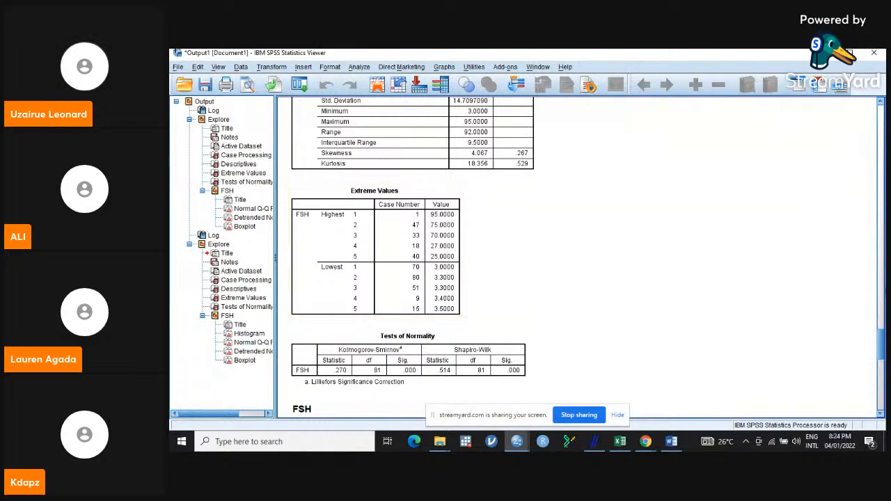
scroll(448, 280, "down", 3)
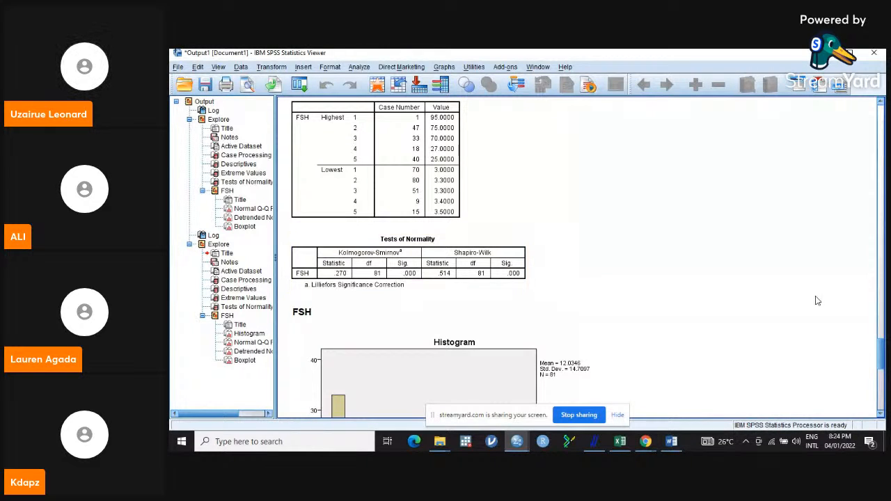
mouse_move(881, 348)
left_mouse_down()
mouse_move(882, 371)
mouse_move(881, 362)
left_mouse_up()
- Add a straight interpolation line to the FSH histogram in the Chart Editor and close the editor
left_click(507, 203)
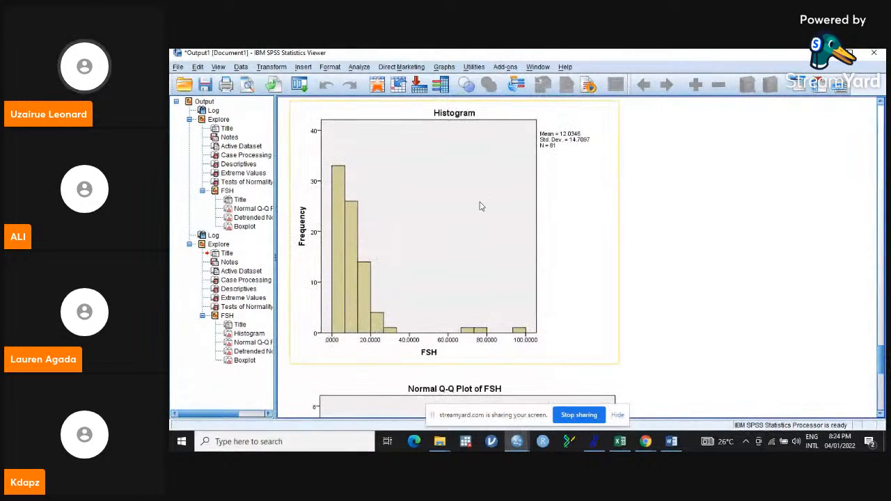
double_click(439, 207)
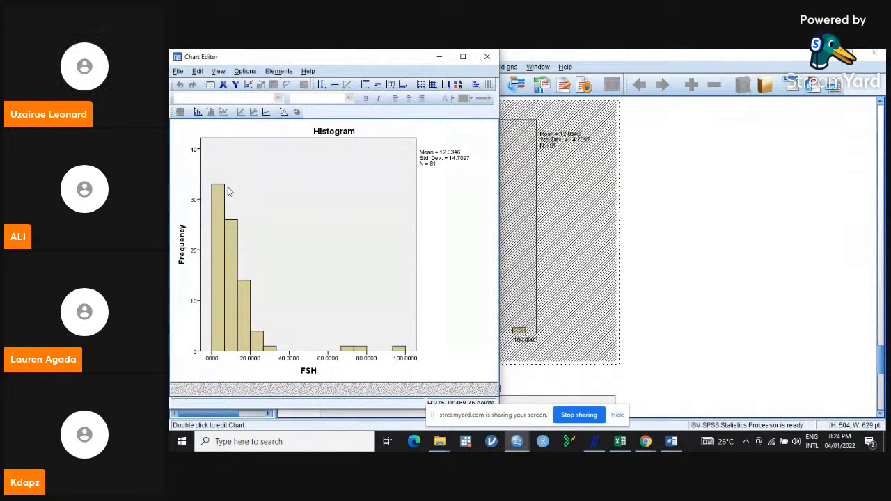
left_click(267, 114)
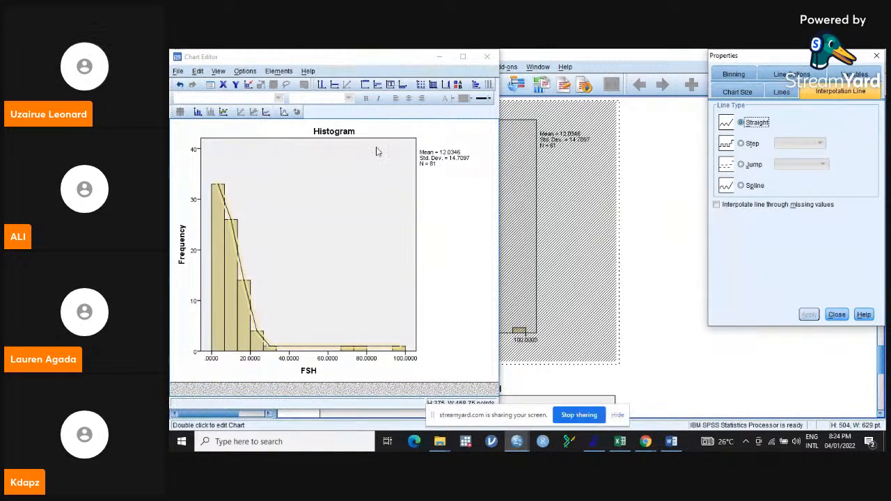
left_click(837, 315)
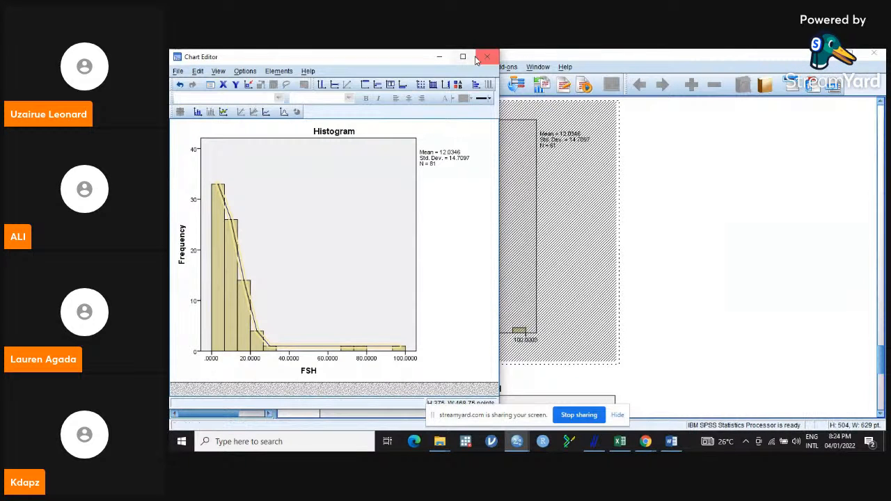
left_click(487, 59)
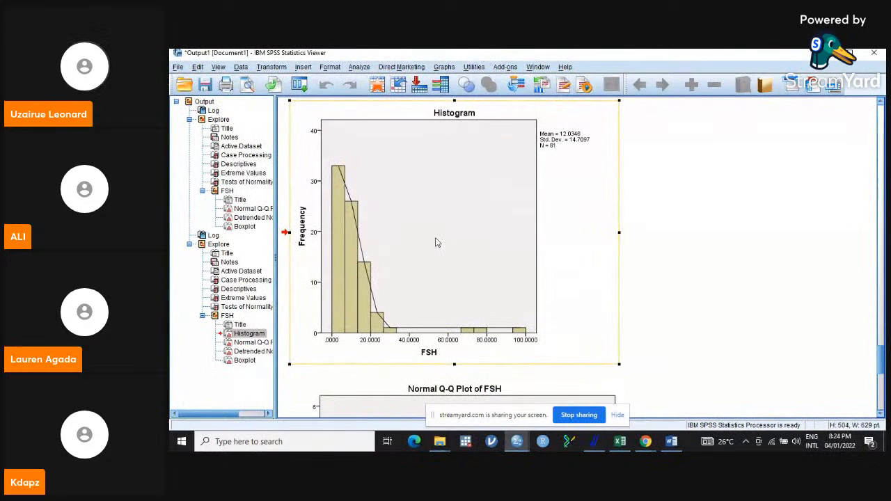
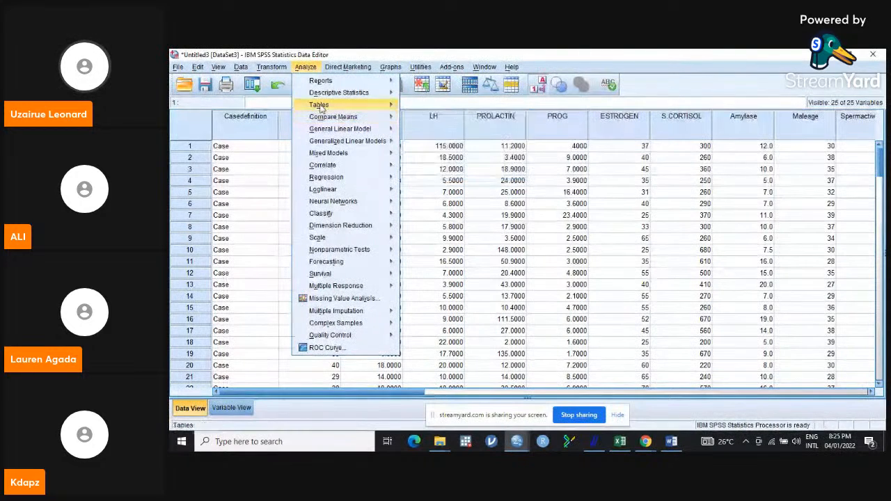
left_click(245, 69)
left_click(244, 68)
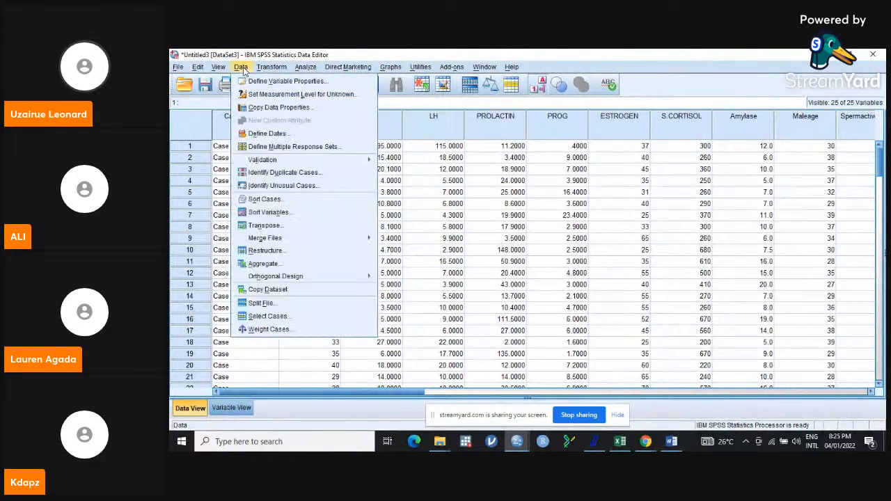
left_click(269, 316)
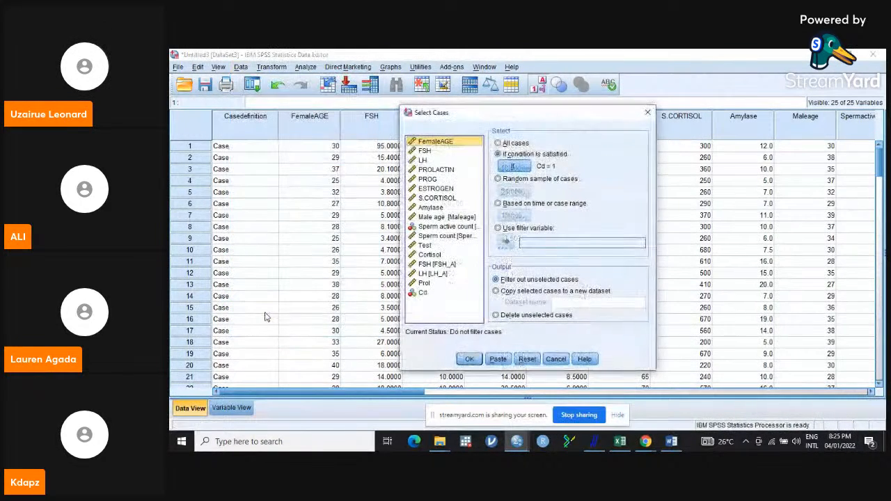
left_click(527, 359)
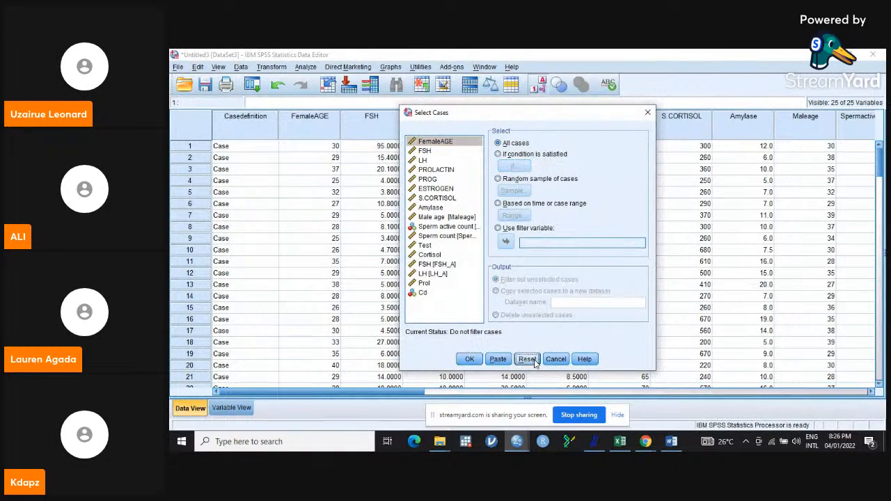
left_click(645, 112)
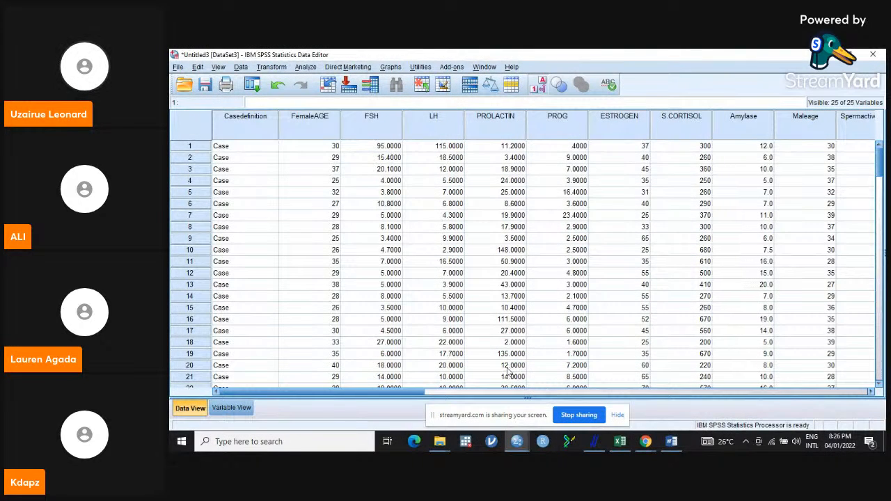
- Switch to the Training data coded.sav data window and scroll across its coded variable columns
mouse_move(627, 437)
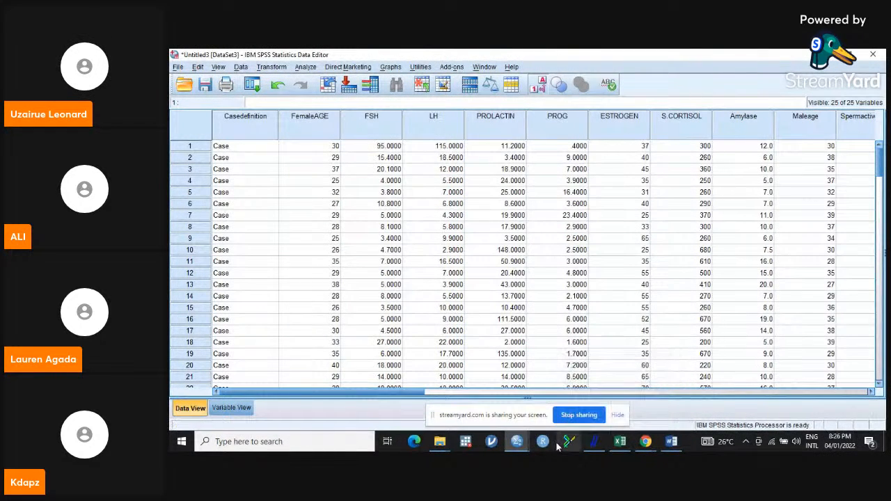
mouse_move(522, 443)
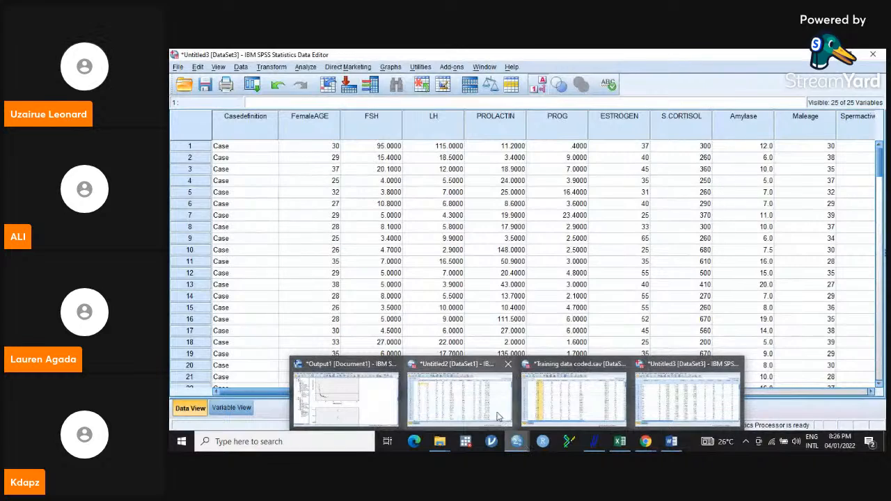
left_click(575, 394)
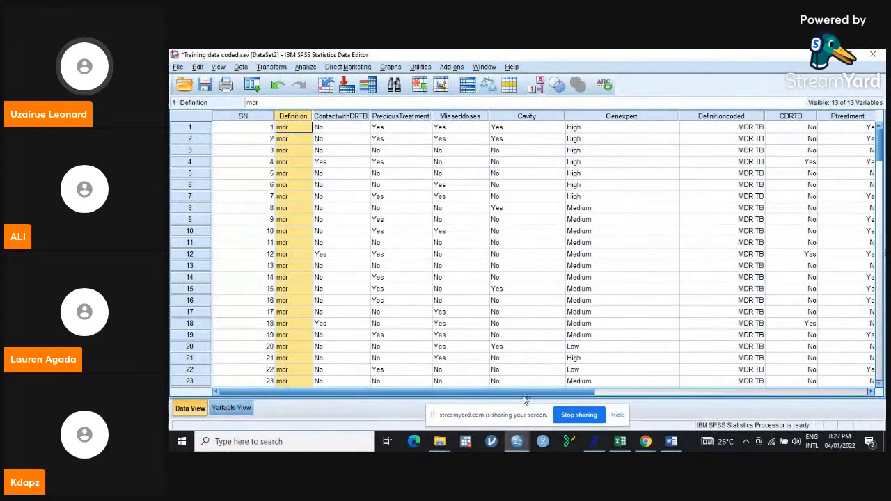
mouse_move(521, 396)
left_mouse_down()
mouse_move(692, 407)
mouse_move(487, 394)
mouse_move(595, 388)
mouse_move(418, 390)
mouse_move(453, 392)
mouse_move(583, 394)
mouse_move(277, 374)
left_mouse_up()
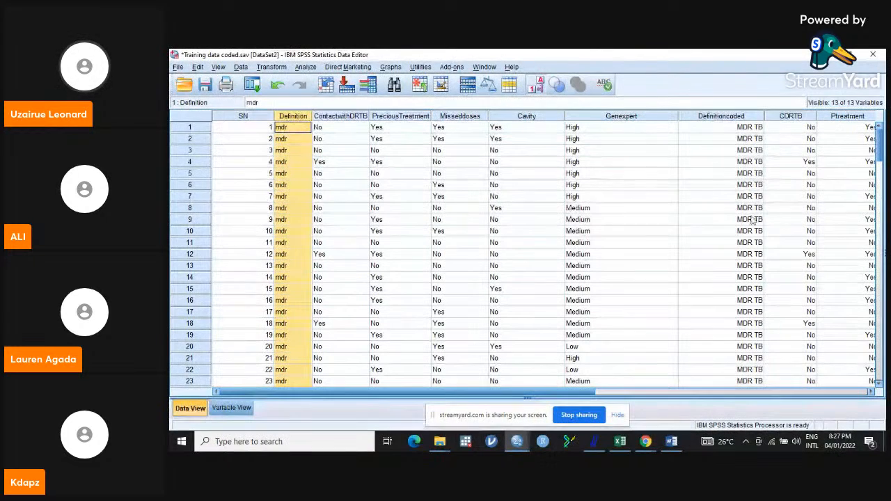
left_click_drag(583, 391, 709, 394)
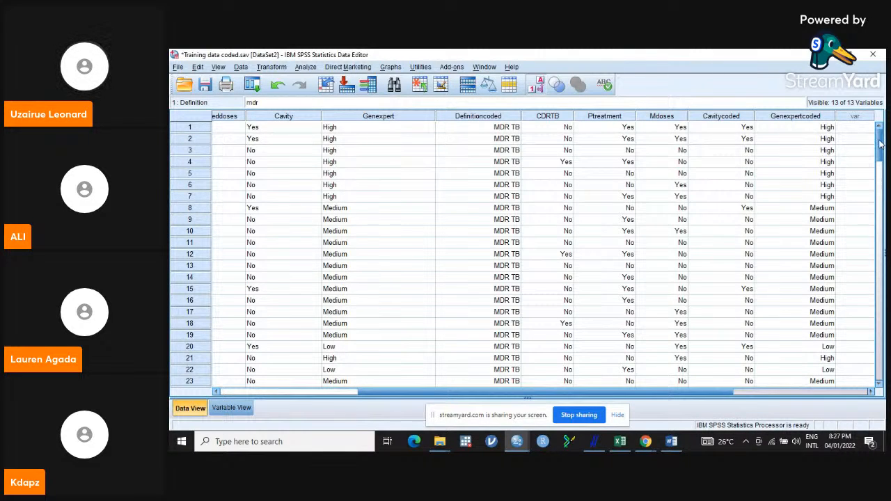
left_click_drag(880, 144, 879, 94)
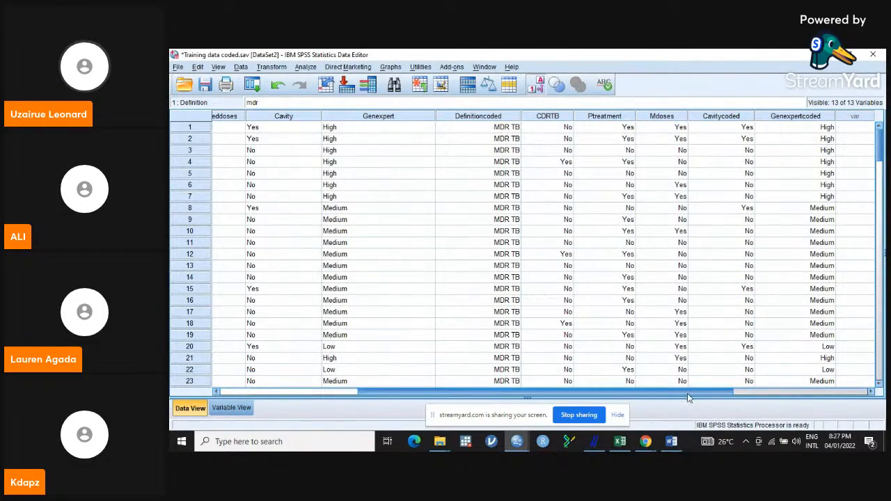
left_click_drag(690, 394, 624, 384)
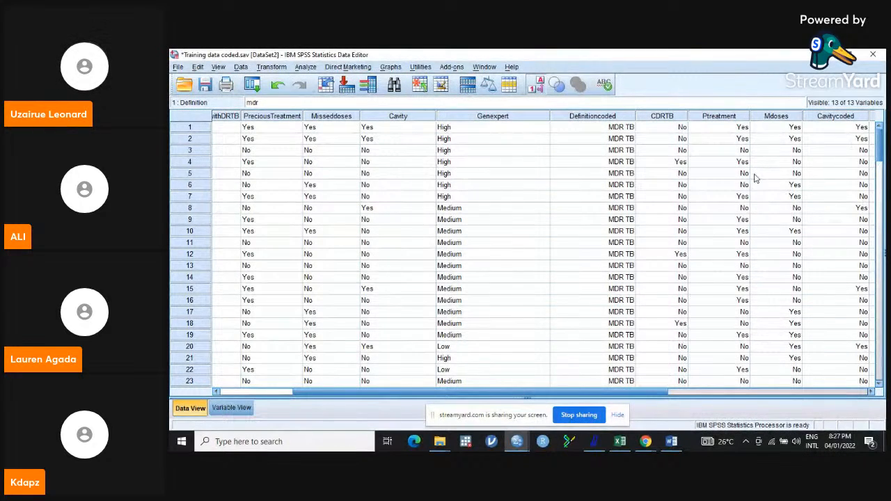
- Open Frequencies and move the six labelled variables from Definition of Subjects to Genexpert Status1 into the Variables list
left_click(307, 67)
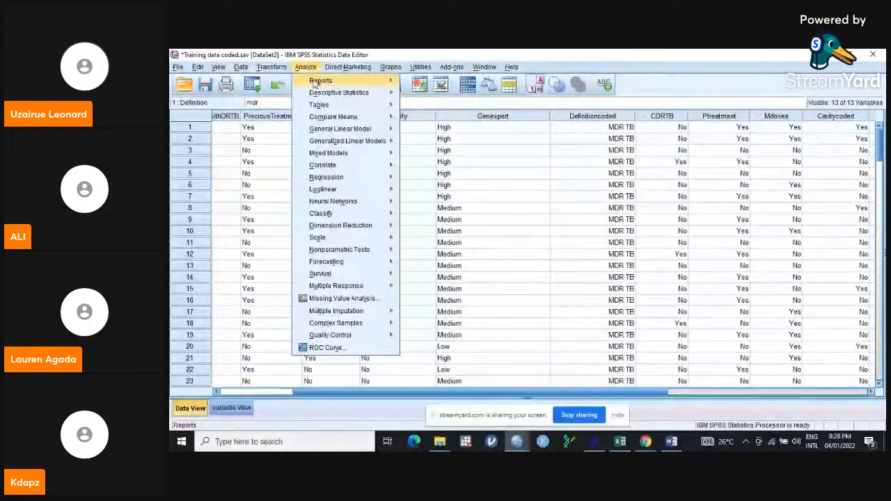
mouse_move(341, 93)
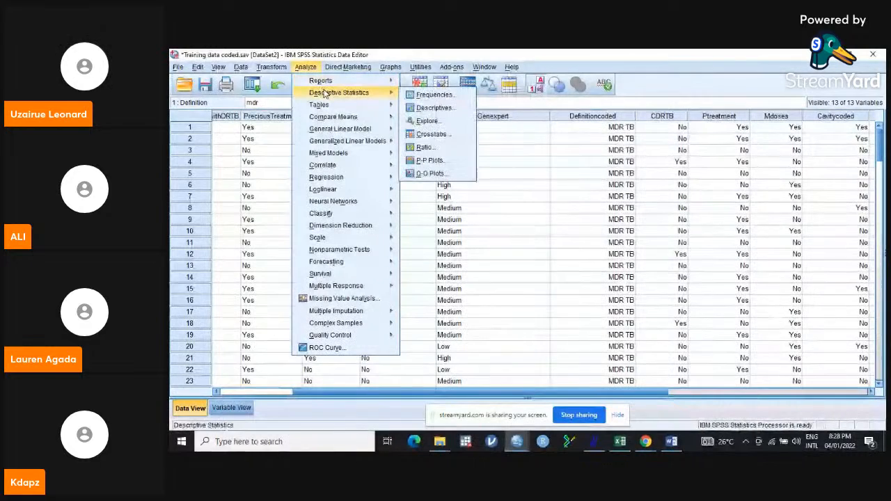
left_click(432, 95)
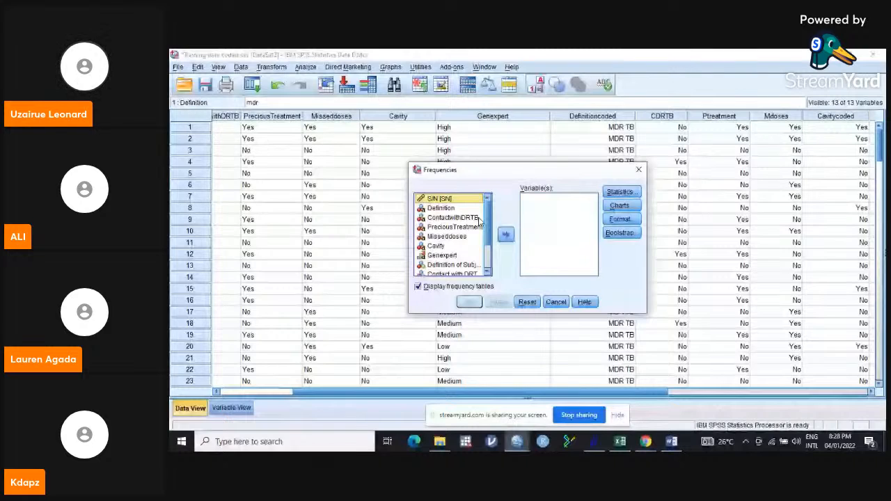
left_click(484, 265)
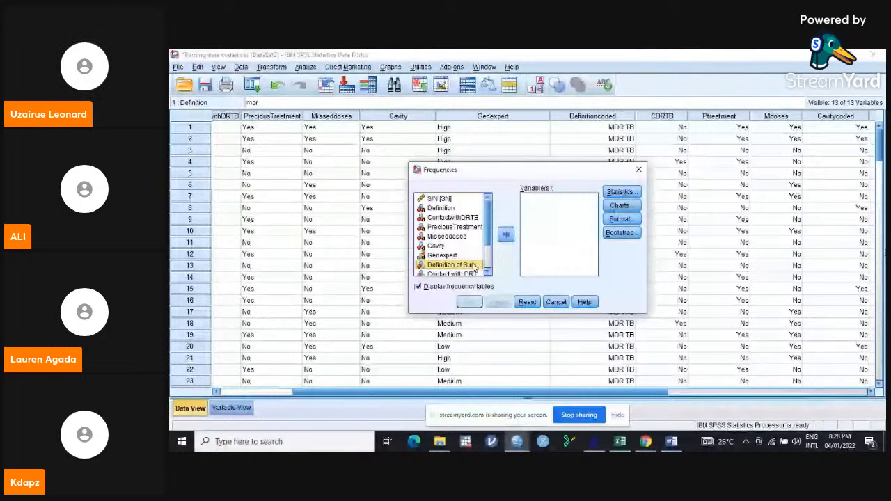
scroll(489, 267, "down", 2)
scroll(489, 268, "down", 1)
left_click(456, 233, "ctrl")
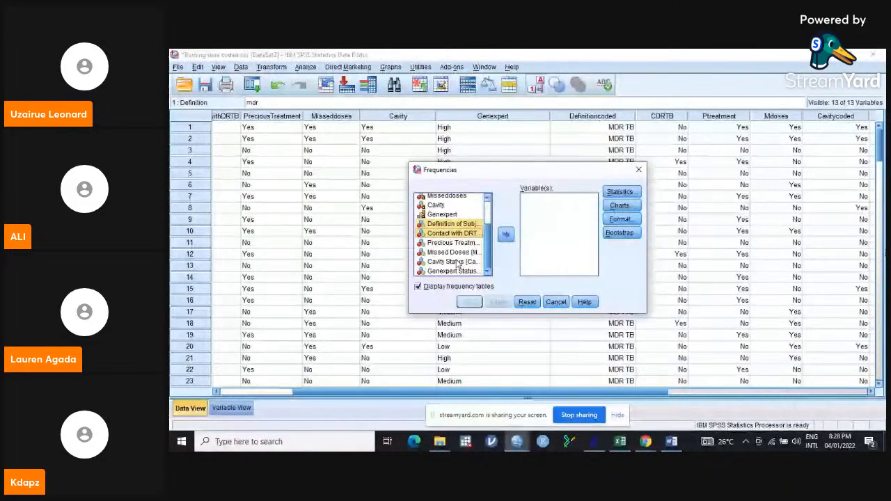
left_click(454, 271, "shift")
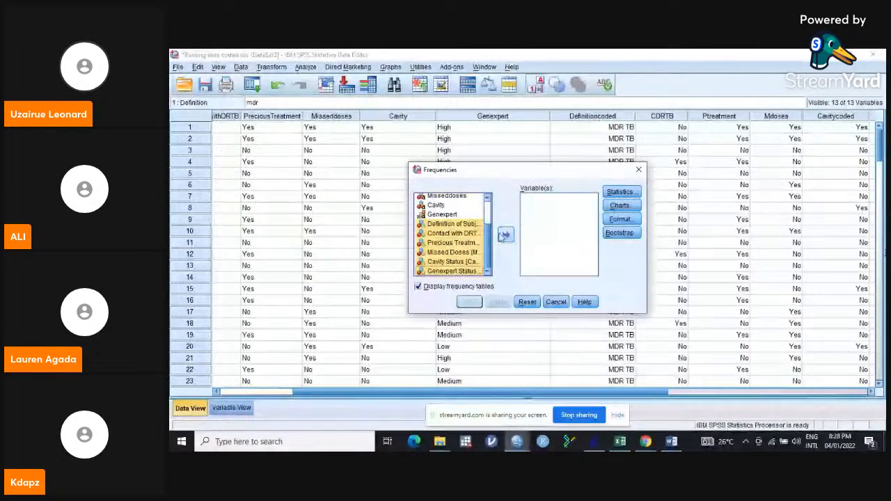
left_click(506, 235)
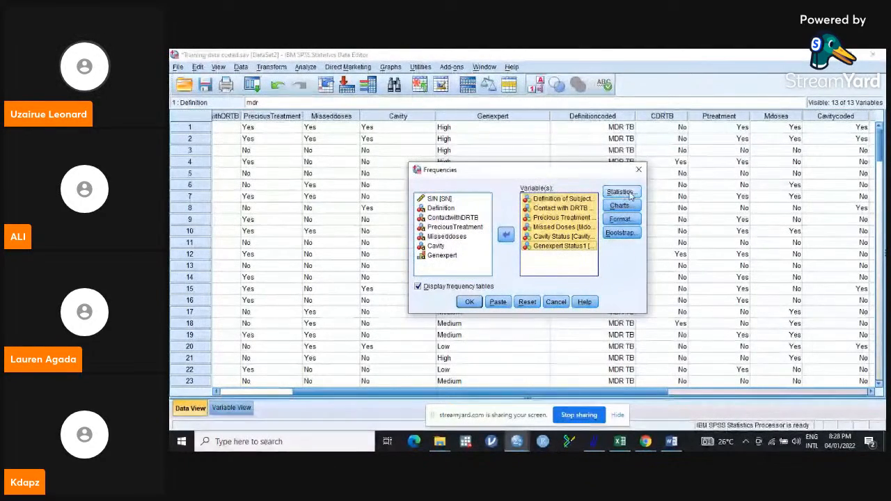
- Turn off the frequency tables display and close the Statistics options without selecting any statistics
left_click(418, 287)
left_click(528, 259)
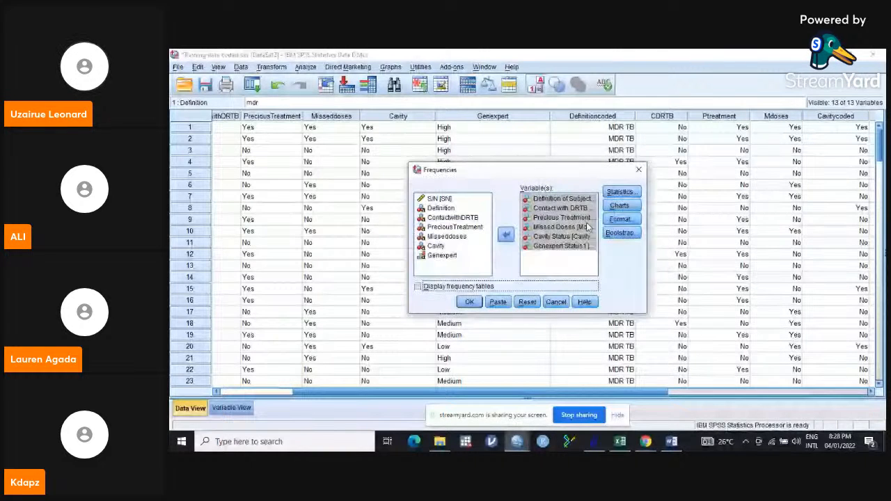
left_click(620, 193)
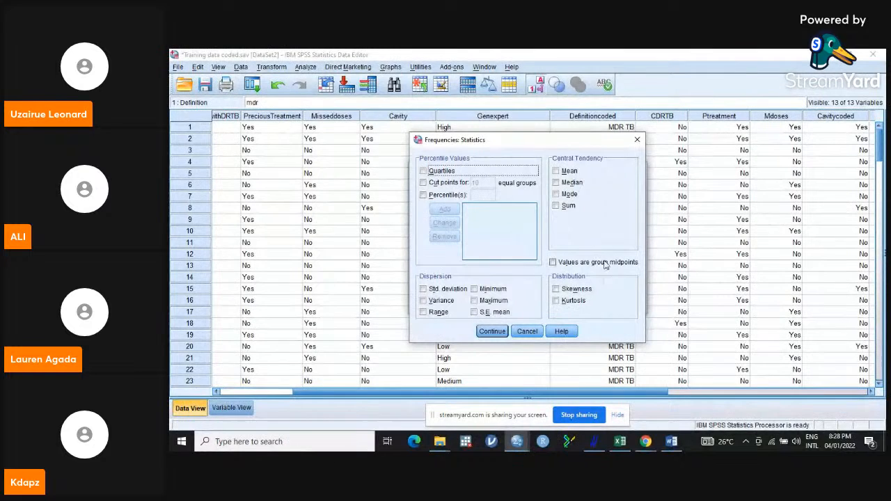
left_click(492, 331)
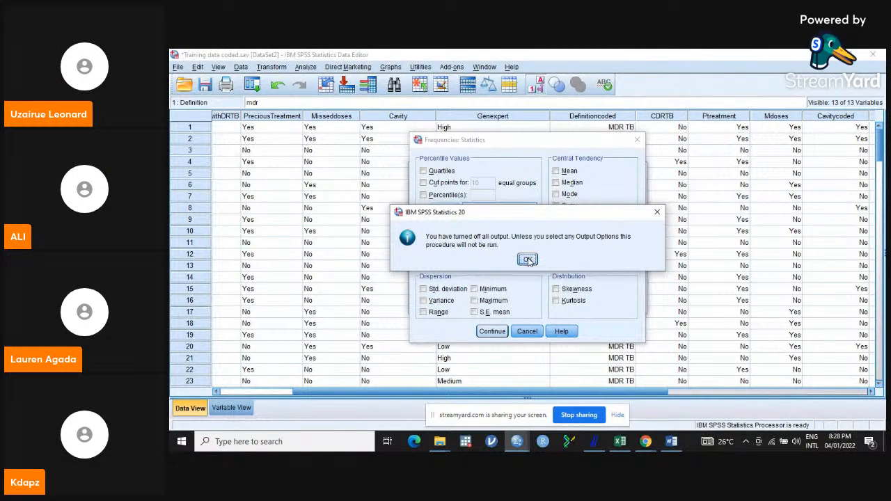
left_click(528, 259)
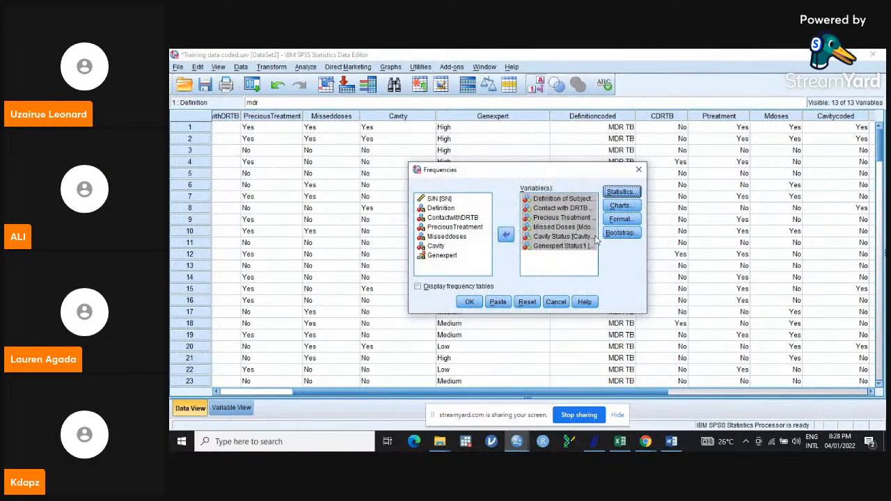
- Choose bar charts as the chart type, keep the default format ordering, and run Frequencies
left_click(626, 208)
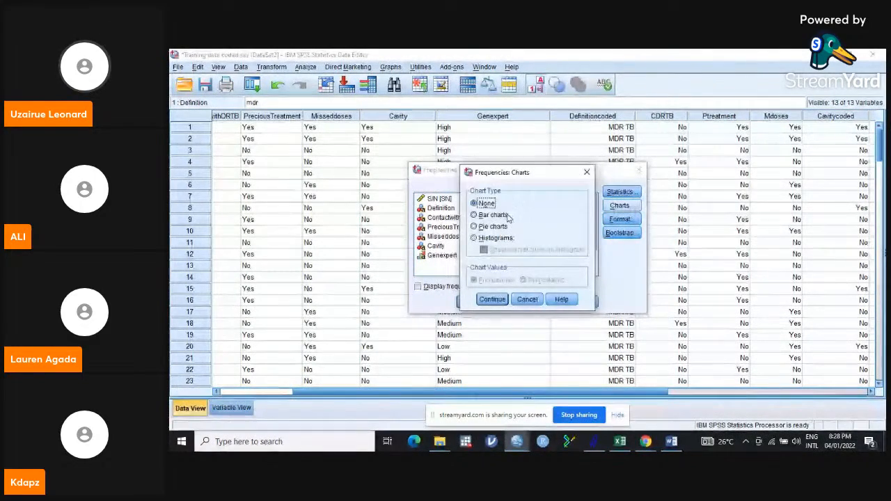
left_click(475, 215)
left_click(493, 299)
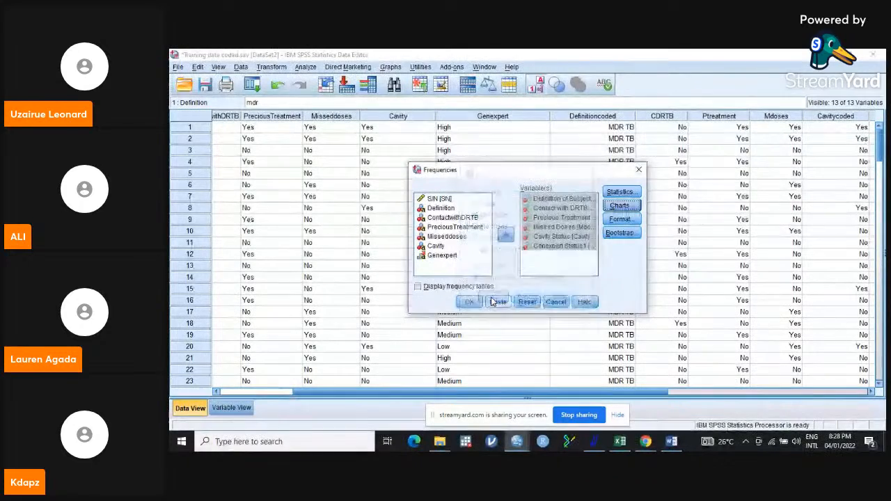
left_click(620, 220)
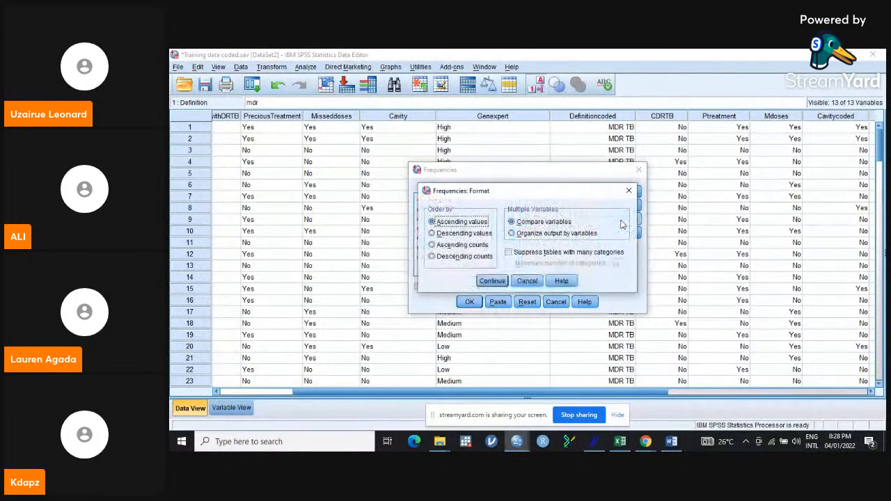
left_click(491, 281)
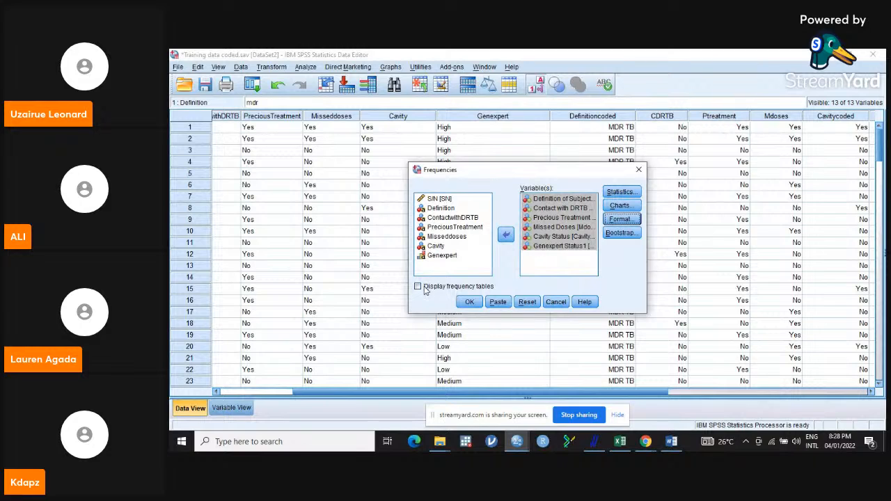
left_click(469, 301)
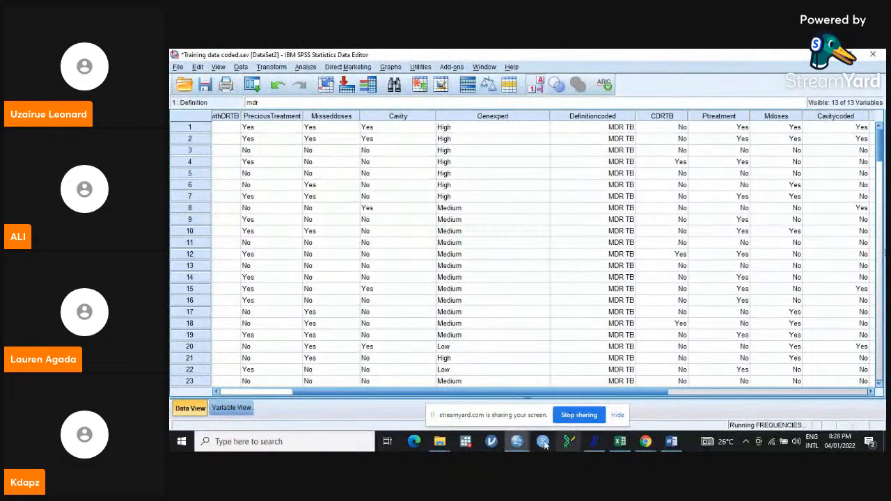
- Switch to the output viewer and scroll through the bar charts down to Genexpert Status1
mouse_move(516, 441)
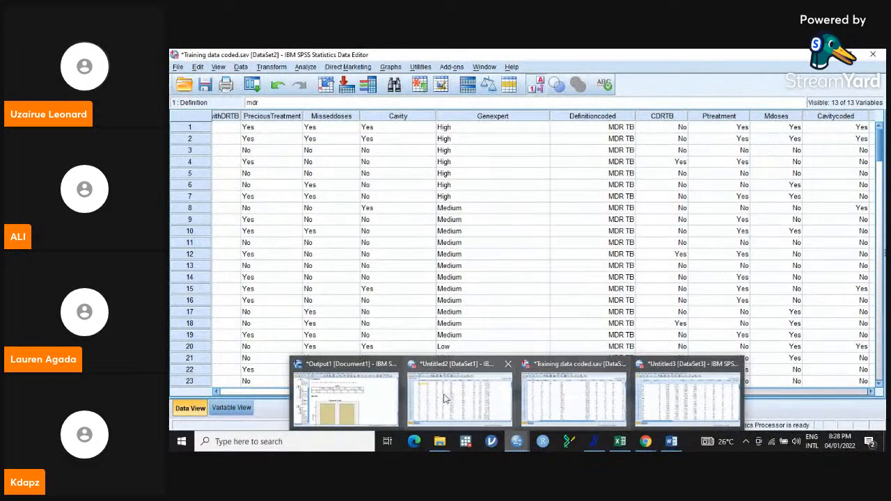
left_click(382, 410)
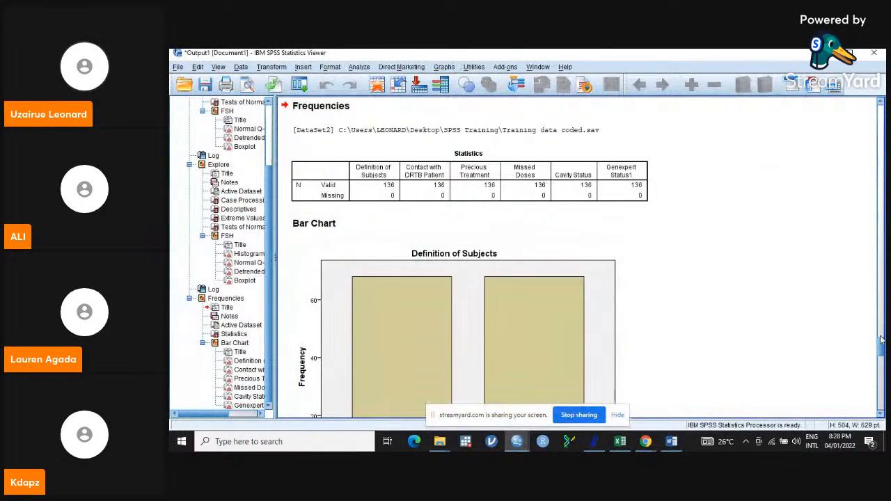
left_click_drag(882, 344, 883, 404)
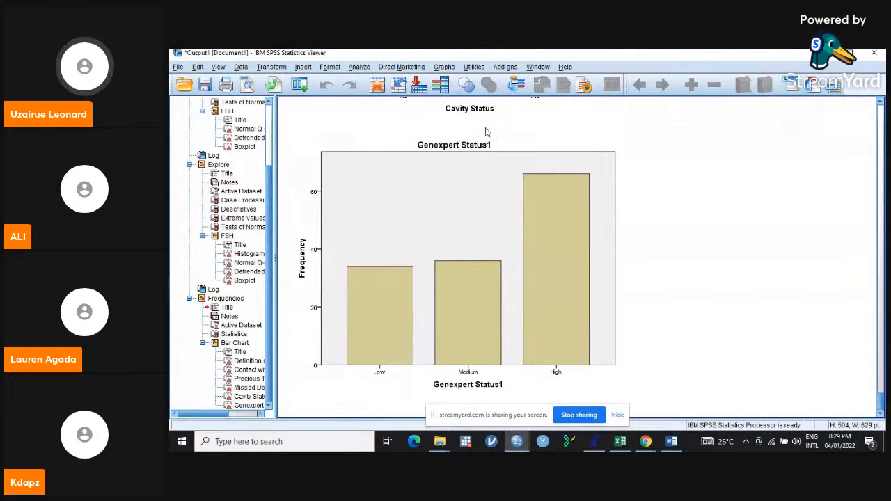
- Rerun Frequencies on the same variables with Display frequency tables turned back on
left_click(361, 68)
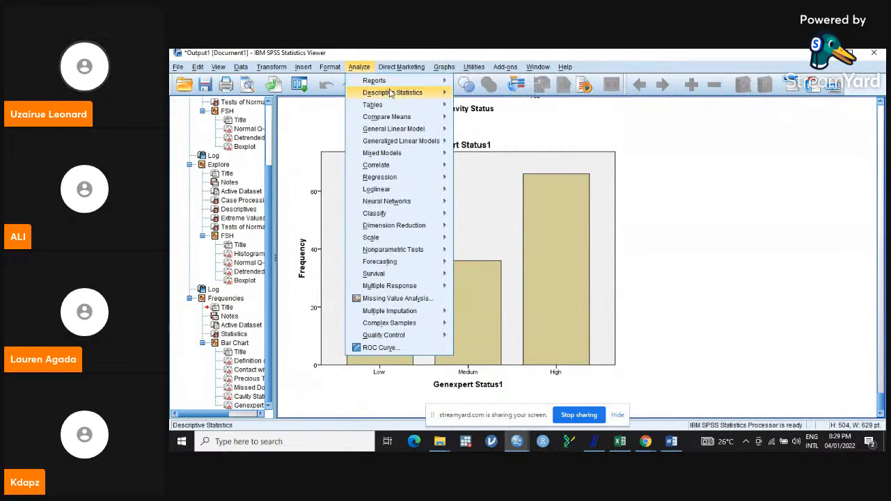
mouse_move(428, 92)
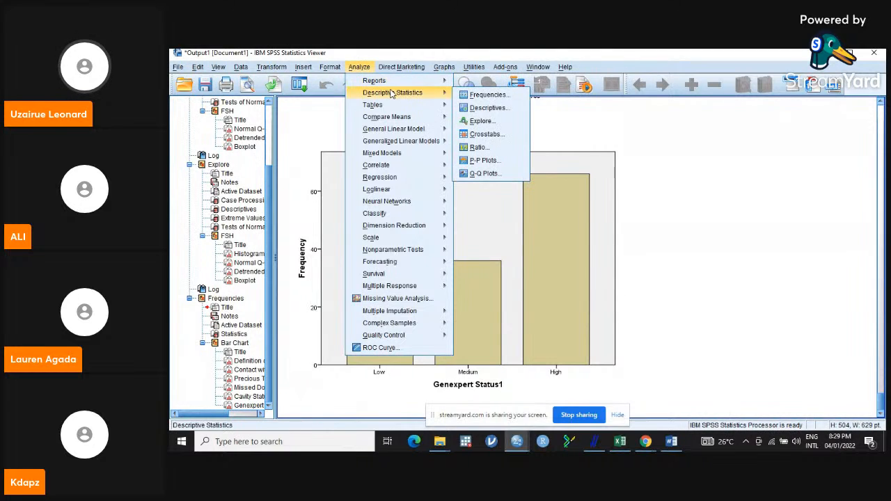
left_click(492, 96)
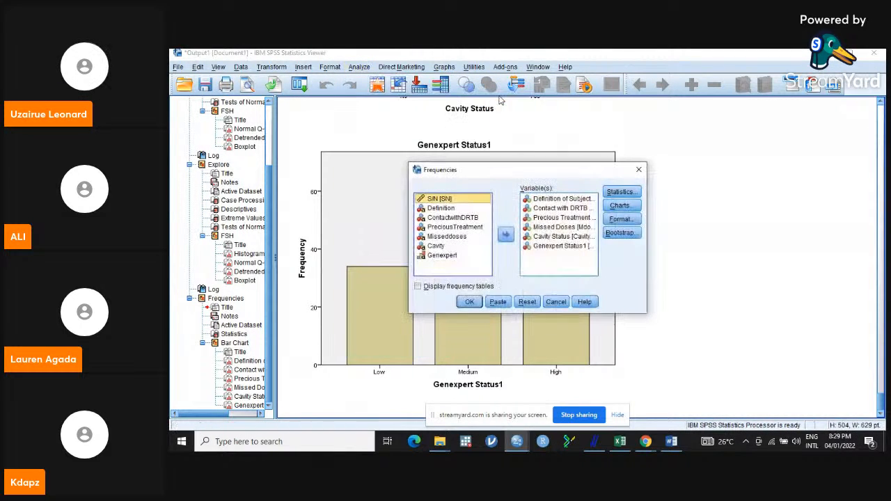
left_click(419, 287)
left_click(471, 304)
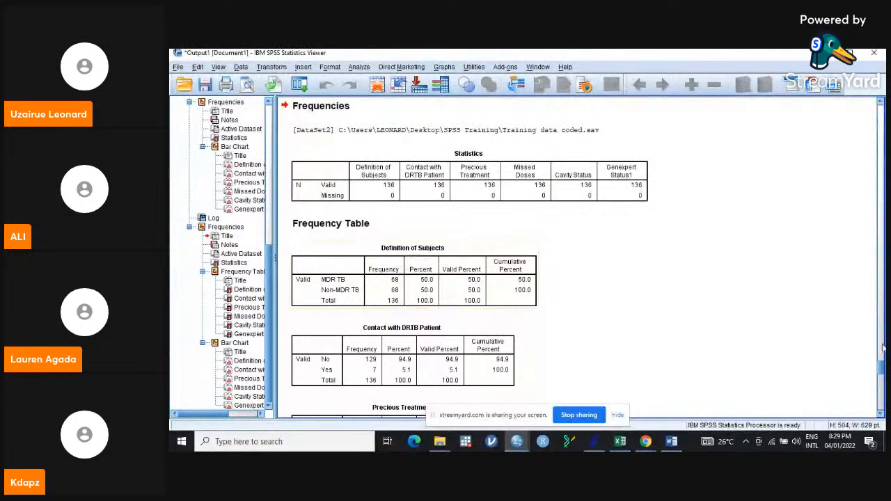
- Scroll through the frequency tables for Definition of Subjects, Contact with DRTB Patient and the other variables
scroll(880, 367, "down", 2)
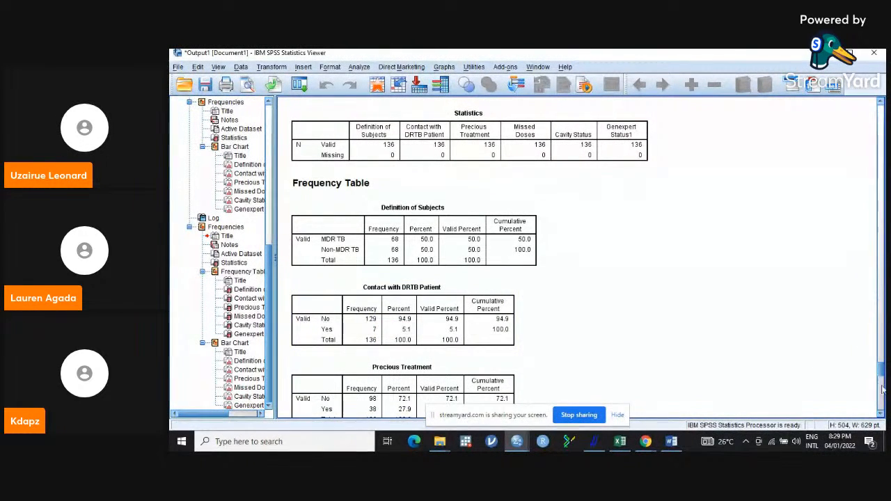
scroll(882, 374, "down", 1)
scroll(882, 374, "down", 3)
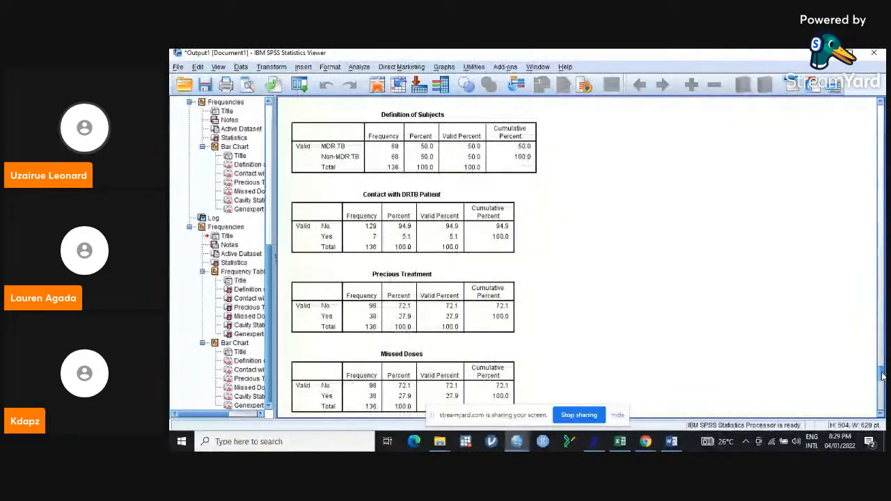